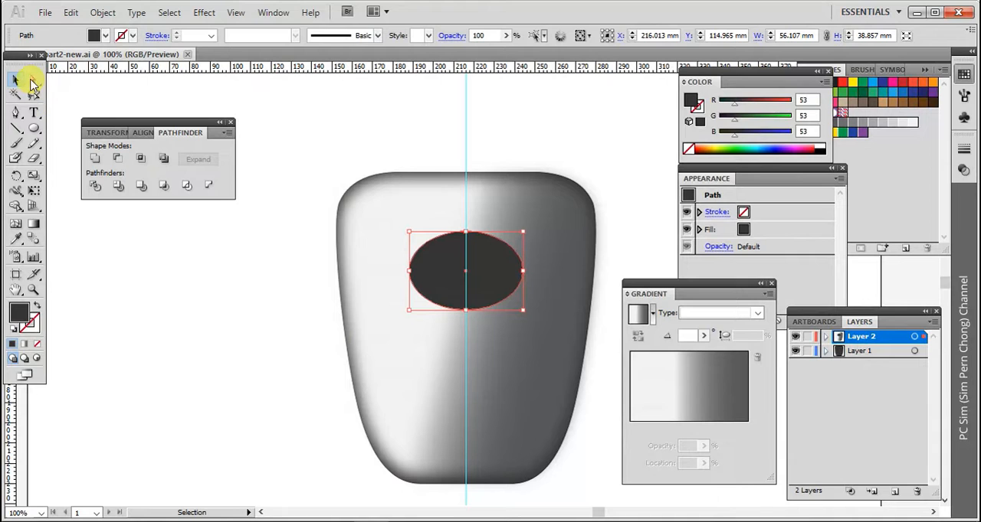
Raise the dark ellipse's left and right anchor points slightly to make its top flatter and its lower part rounder
{"action": "left_click", "coordinate": [33, 82]}
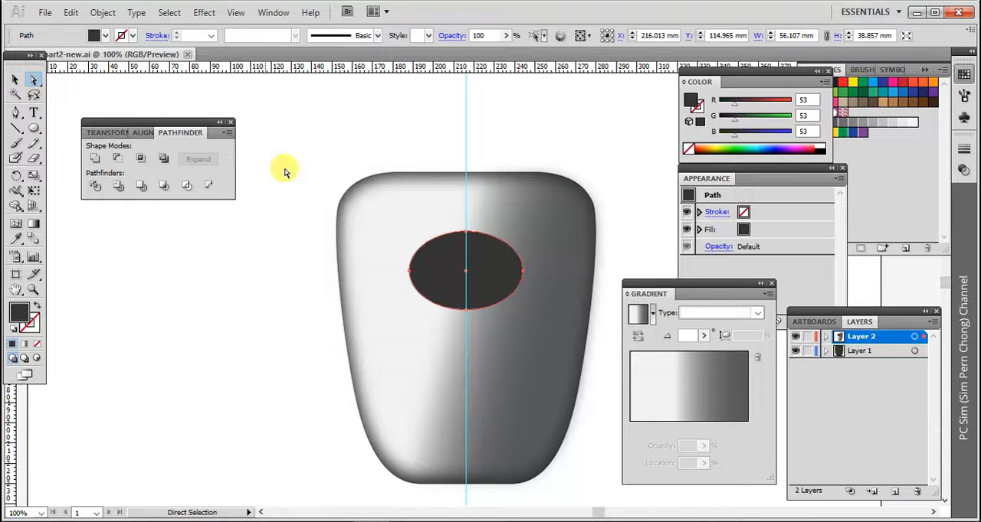
{"action": "left_click", "coordinate": [412, 274]}
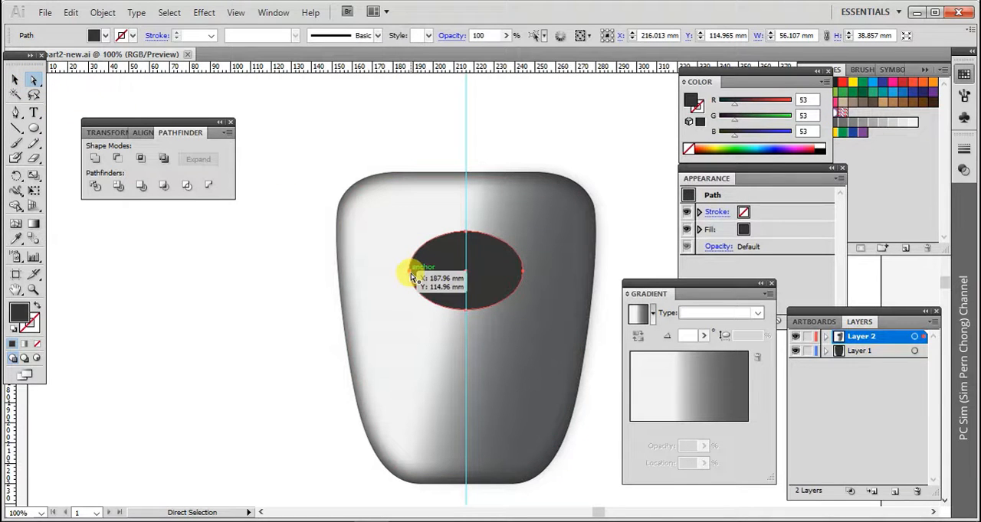
{"action": "left_click_drag", "start_coordinate": [527, 275], "coordinate": [523, 261]}
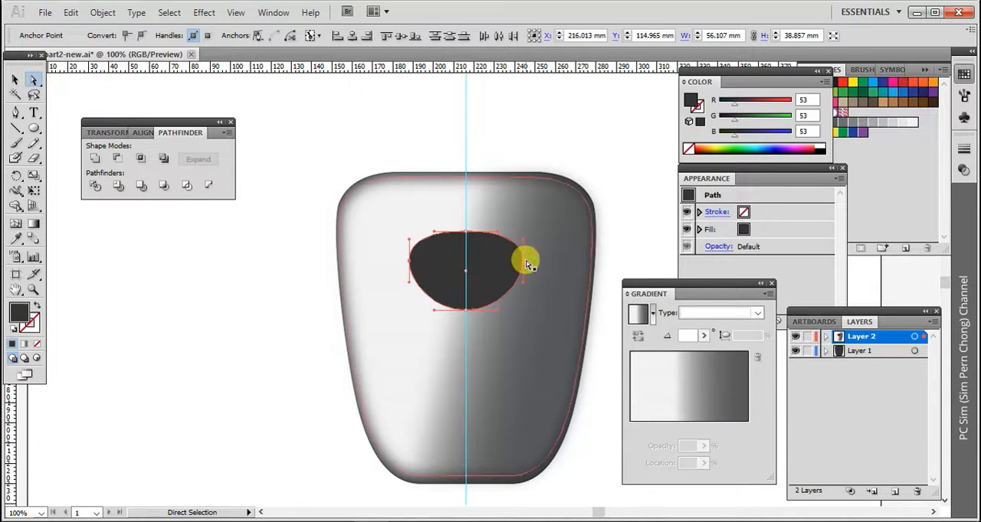
{"action": "left_click", "coordinate": [15, 80]}
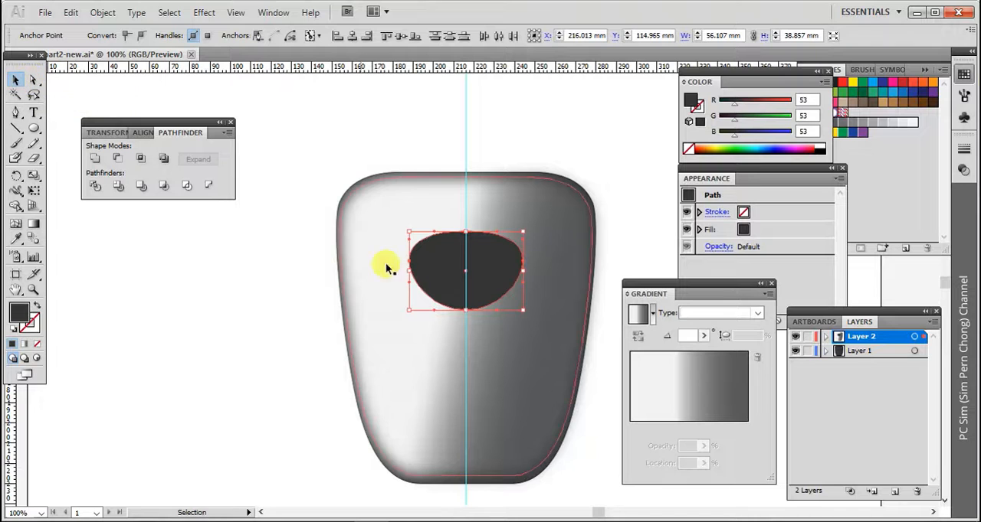
Create a new layer above Layer 2 and send the dark reshaped ellipse to it
{"action": "left_click", "coordinate": [895, 491]}
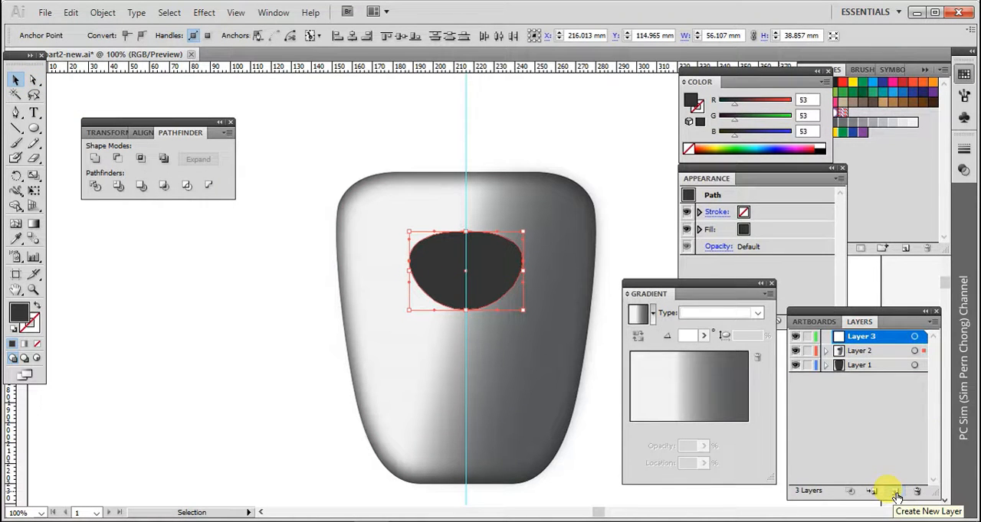
{"action": "right_click", "coordinate": [498, 270]}
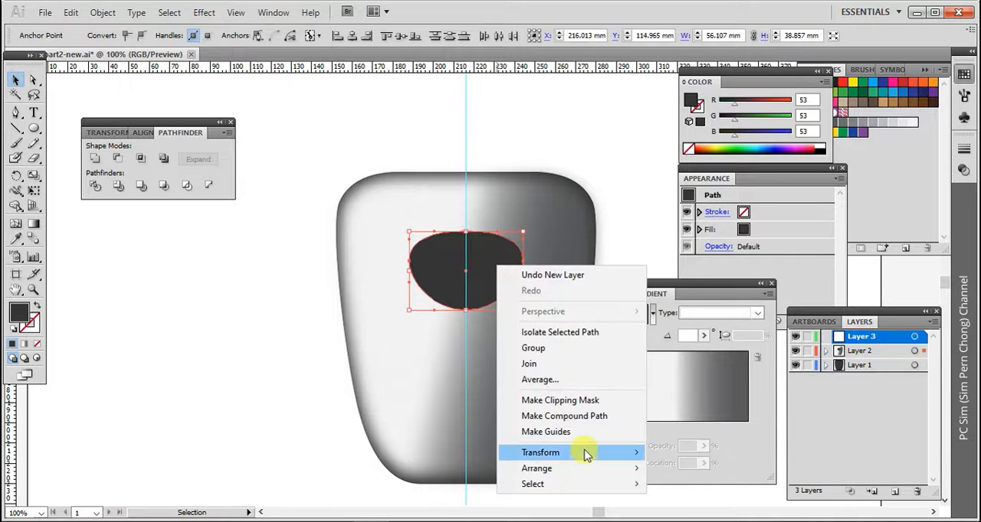
{"action": "mouse_move", "coordinate": [582, 468]}
{"action": "left_click", "coordinate": [737, 519]}
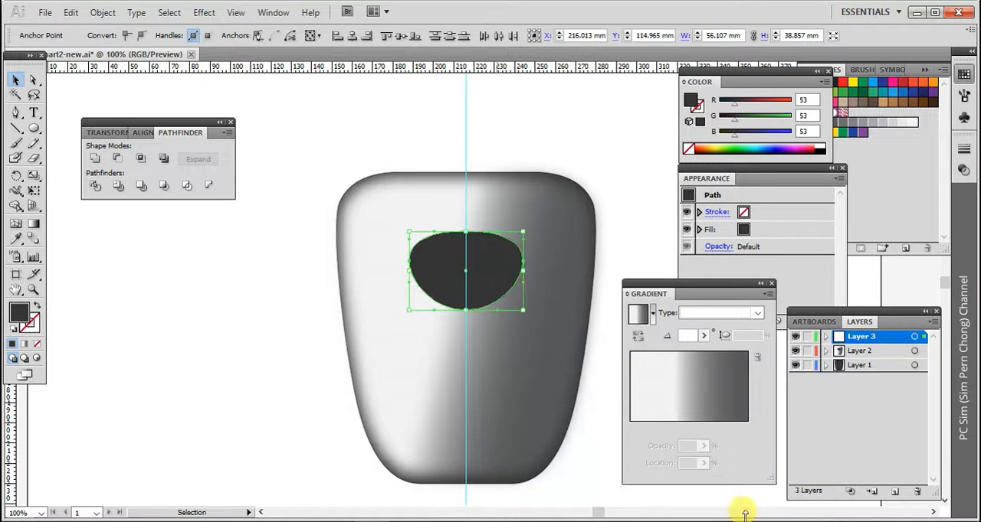
Rename the new layer as button-base
{"action": "double_click", "coordinate": [870, 340]}
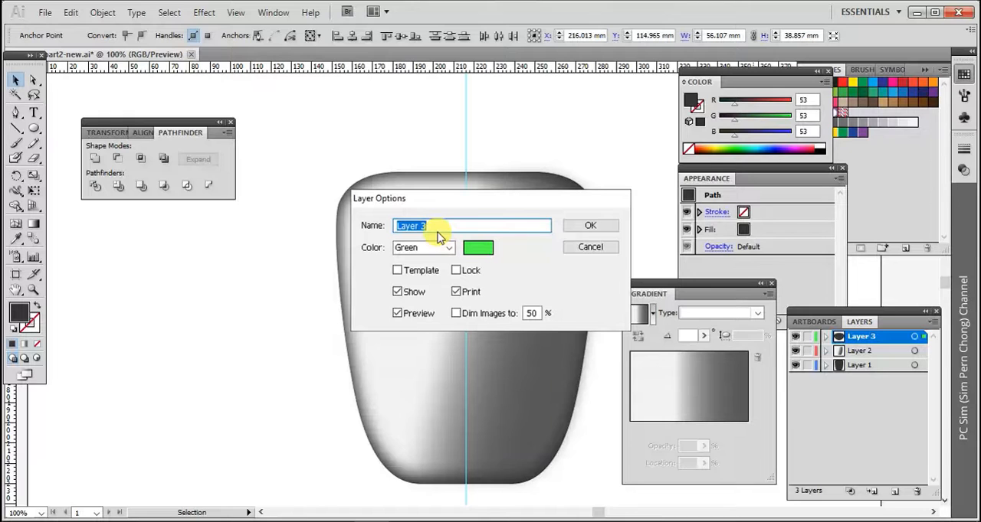
{"action": "type", "text": "bu"}
{"action": "left_click", "coordinate": [598, 228]}
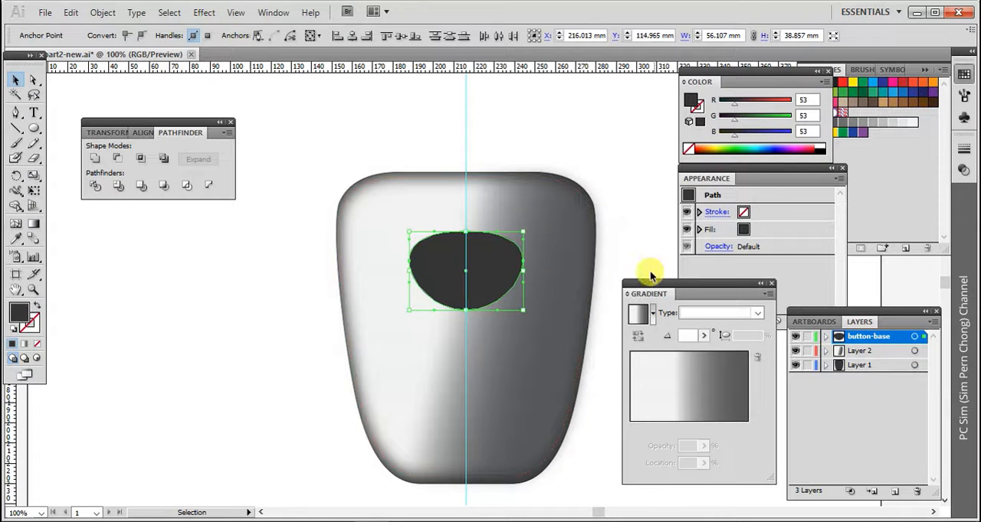
Duplicate the button-base layer twice and hide both copies, keeping the original layer active
{"action": "left_click", "coordinate": [933, 322]}
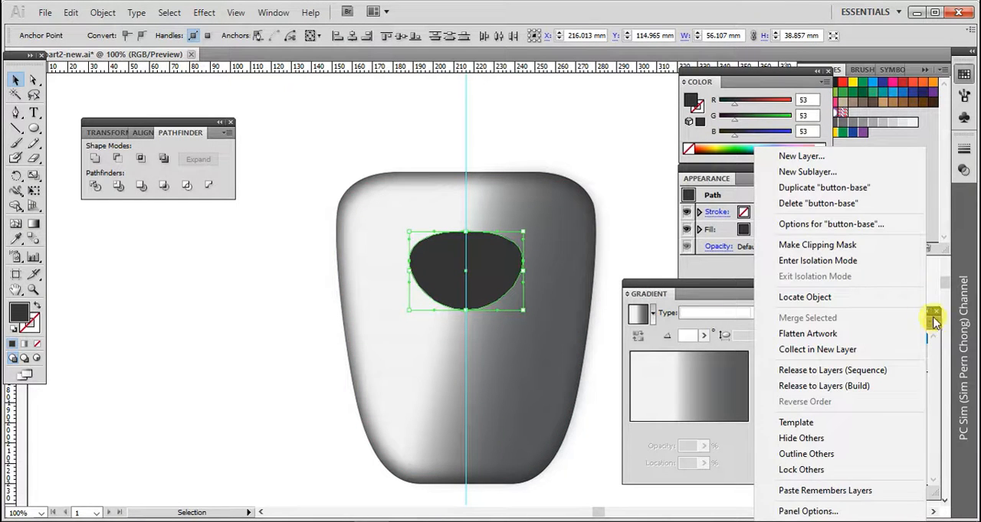
{"action": "left_click", "coordinate": [858, 190]}
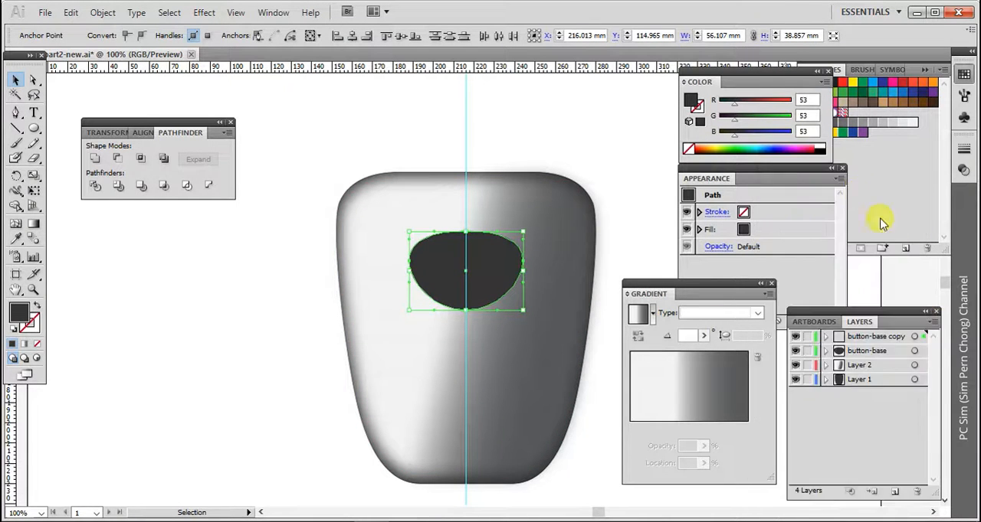
{"action": "left_click", "coordinate": [916, 352]}
{"action": "left_click", "coordinate": [934, 322]}
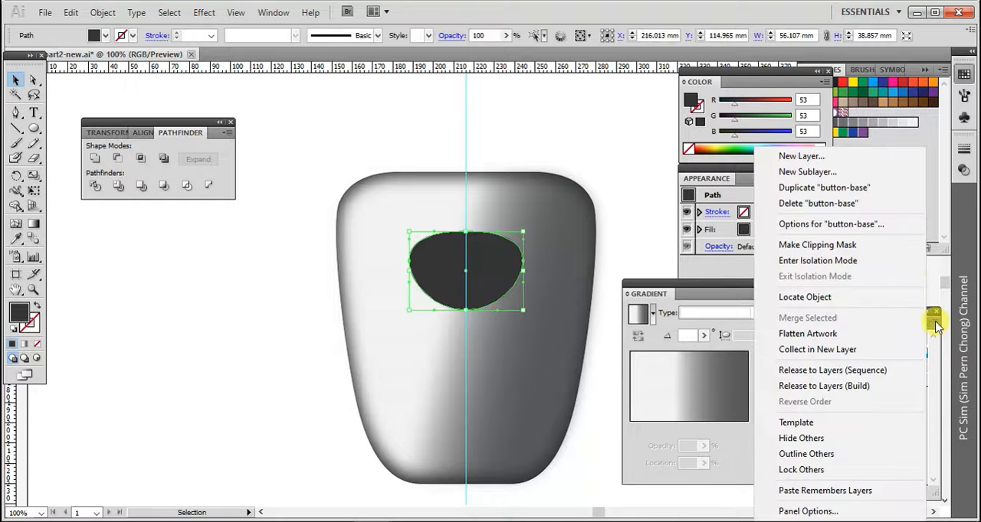
{"action": "left_click", "coordinate": [851, 190]}
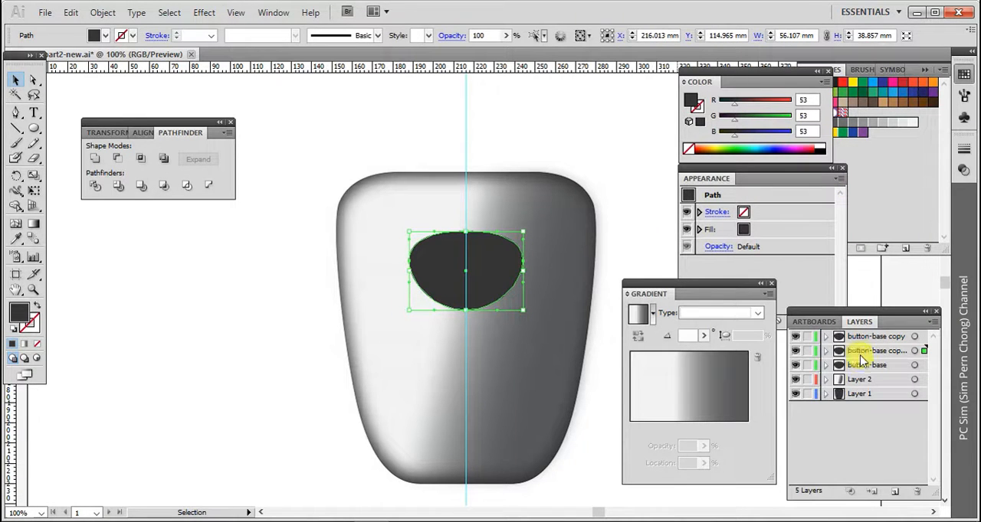
{"action": "left_click", "coordinate": [896, 371]}
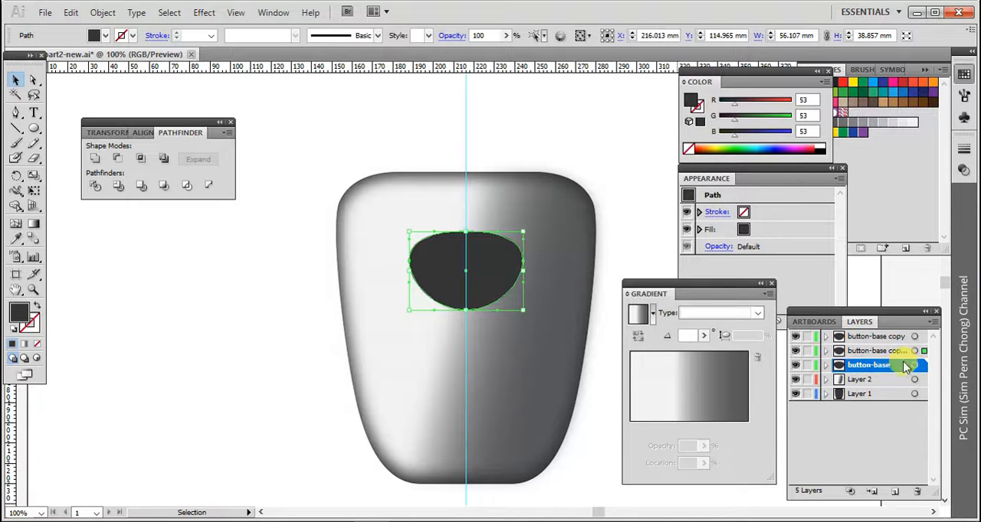
{"action": "left_click", "coordinate": [795, 350]}
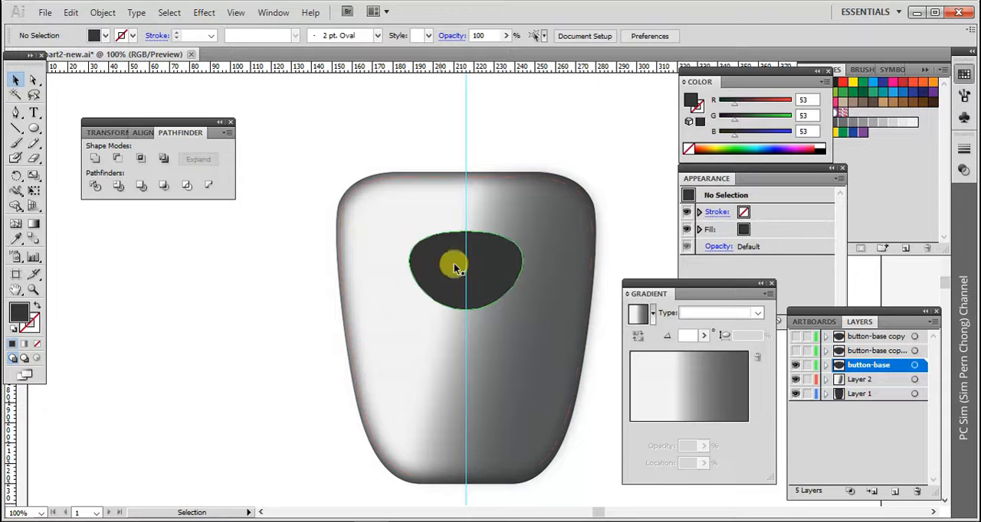
Enlarge the button-base shape proportionally about its centre to about 68 by 49 mm
{"action": "left_click", "coordinate": [494, 278]}
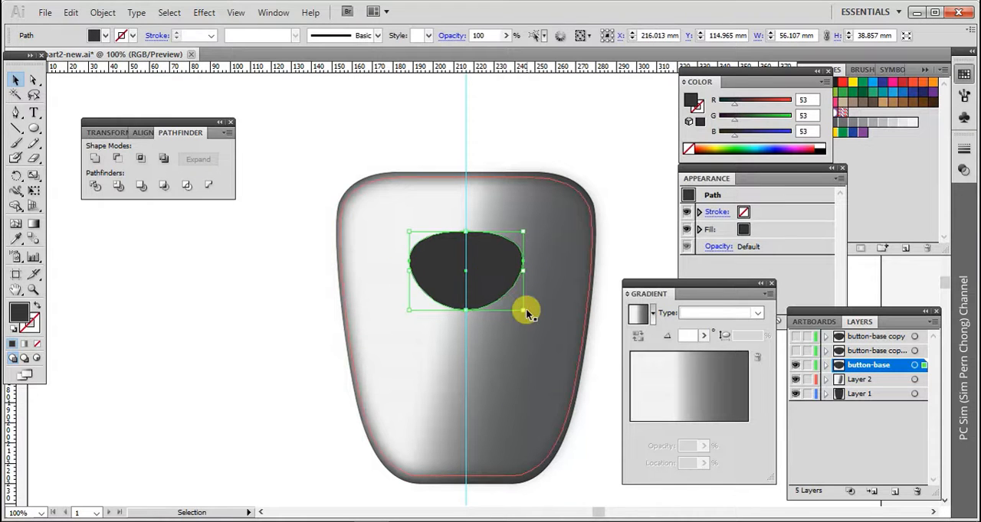
{"action": "left_click_drag", "start_coordinate": [524, 310], "coordinate": [534, 321]}
{"action": "left_click", "coordinate": [291, 272]}
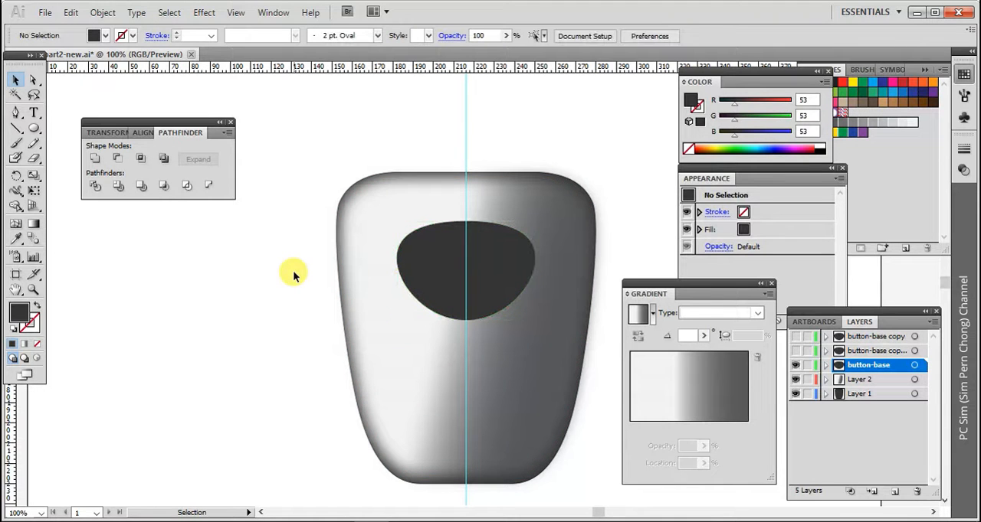
Fill the button-base shape with the light-to-dark grey linear gradient
{"action": "left_click", "coordinate": [416, 273]}
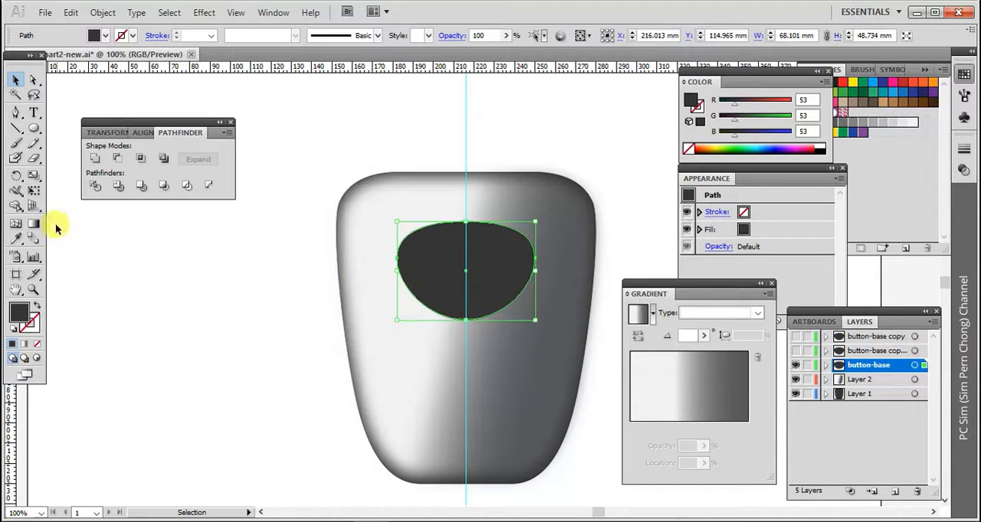
{"action": "left_click", "coordinate": [34, 227]}
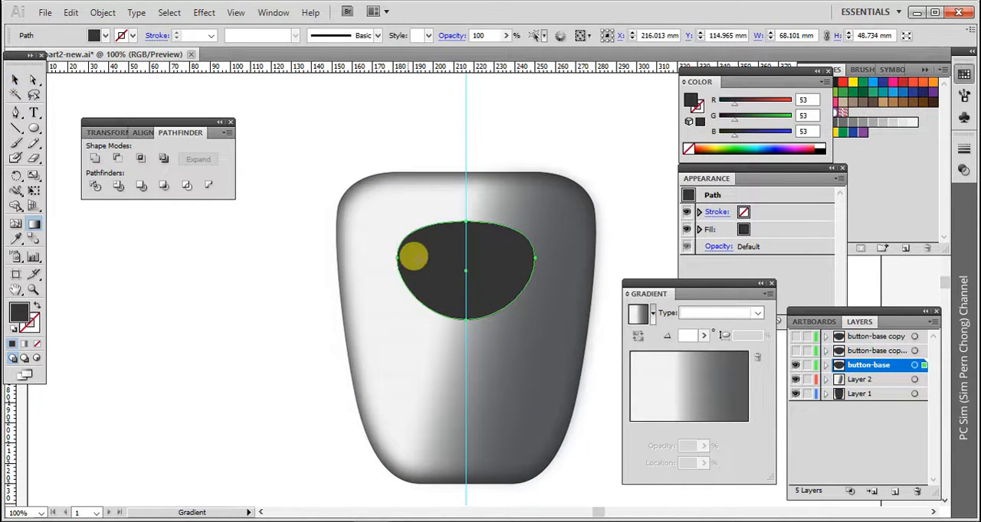
{"action": "left_click", "coordinate": [481, 267]}
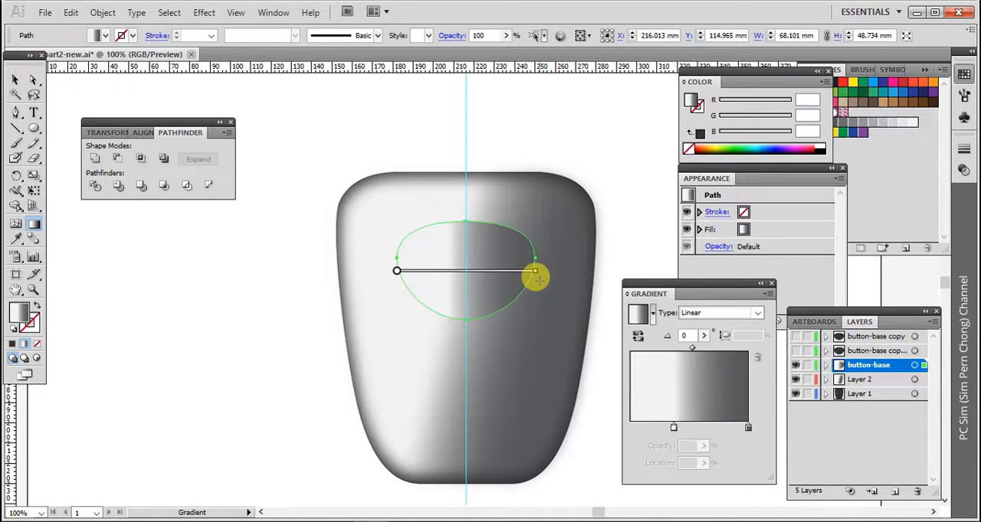
{"action": "mouse_move", "coordinate": [537, 282]}
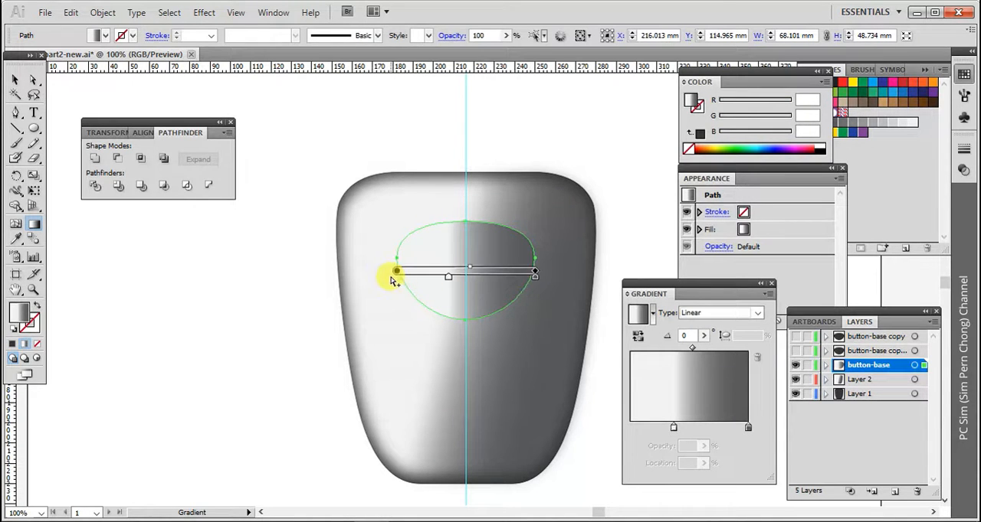
Redirect the button-base gradient to about 163° so its left side is dark, with the light stop at about 52%
{"action": "left_click_drag", "start_coordinate": [397, 274], "coordinate": [413, 273]}
{"action": "mouse_move", "coordinate": [541, 272]}
{"action": "left_mouse_down"}
{"action": "mouse_move", "coordinate": [551, 275]}
{"action": "mouse_move", "coordinate": [521, 273]}
{"action": "left_mouse_up"}
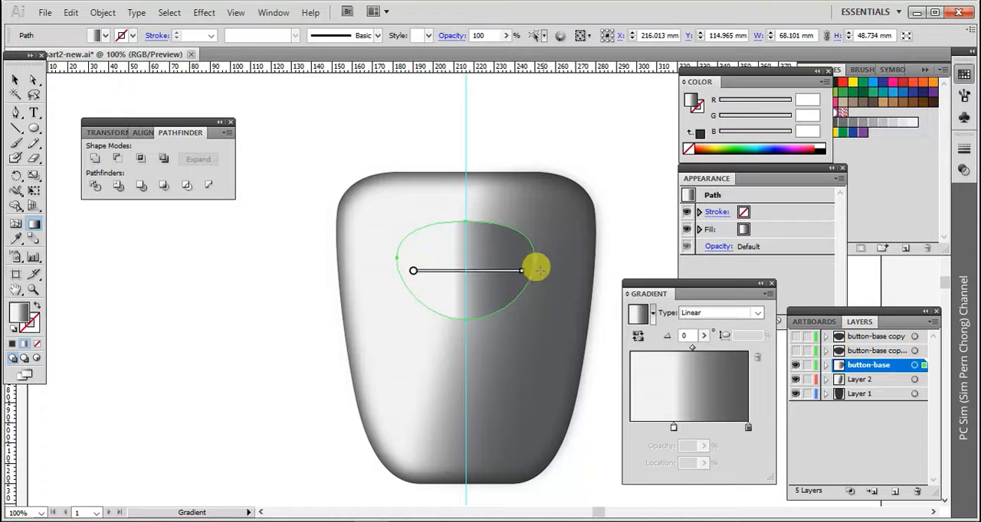
{"action": "mouse_move", "coordinate": [521, 265]}
{"action": "left_mouse_down"}
{"action": "mouse_move", "coordinate": [516, 284]}
{"action": "mouse_move", "coordinate": [402, 300]}
{"action": "mouse_move", "coordinate": [389, 278]}
{"action": "mouse_move", "coordinate": [397, 250]}
{"action": "mouse_move", "coordinate": [489, 278]}
{"action": "mouse_move", "coordinate": [476, 282]}
{"action": "left_mouse_up"}
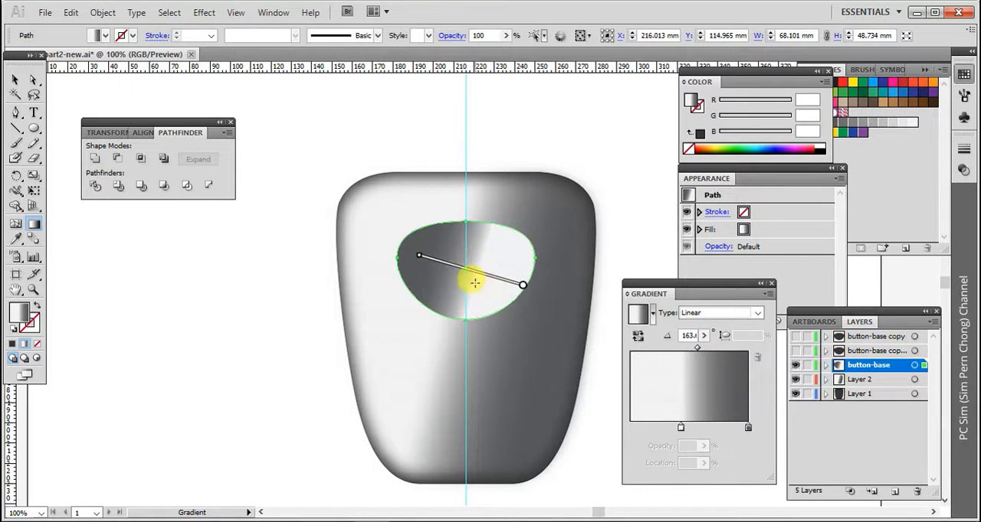
{"action": "left_click_drag", "start_coordinate": [481, 284], "coordinate": [429, 270]}
{"action": "mouse_move", "coordinate": [483, 284]}
{"action": "left_mouse_down"}
{"action": "mouse_move", "coordinate": [492, 286]}
{"action": "mouse_move", "coordinate": [468, 281]}
{"action": "mouse_move", "coordinate": [487, 286]}
{"action": "left_mouse_up"}
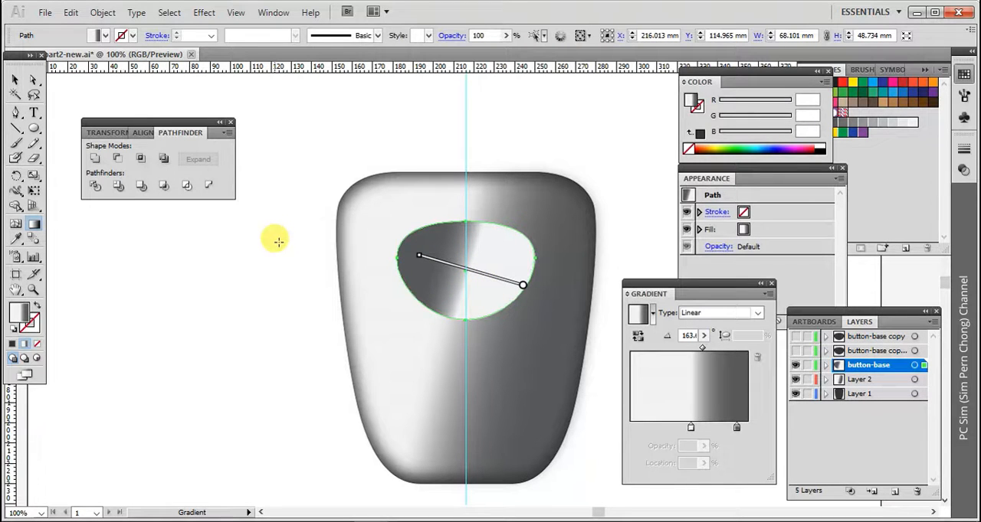
{"action": "left_click", "coordinate": [13, 80]}
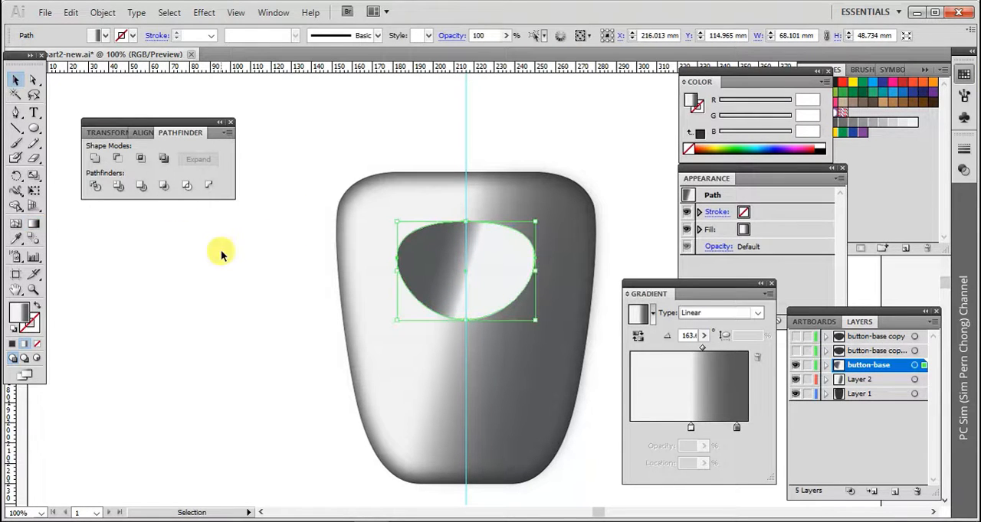
{"action": "left_click", "coordinate": [234, 255]}
Recolour the light stop of the button-base gradient to light grey, RGB 209, 211, 212
{"action": "left_click", "coordinate": [481, 289]}
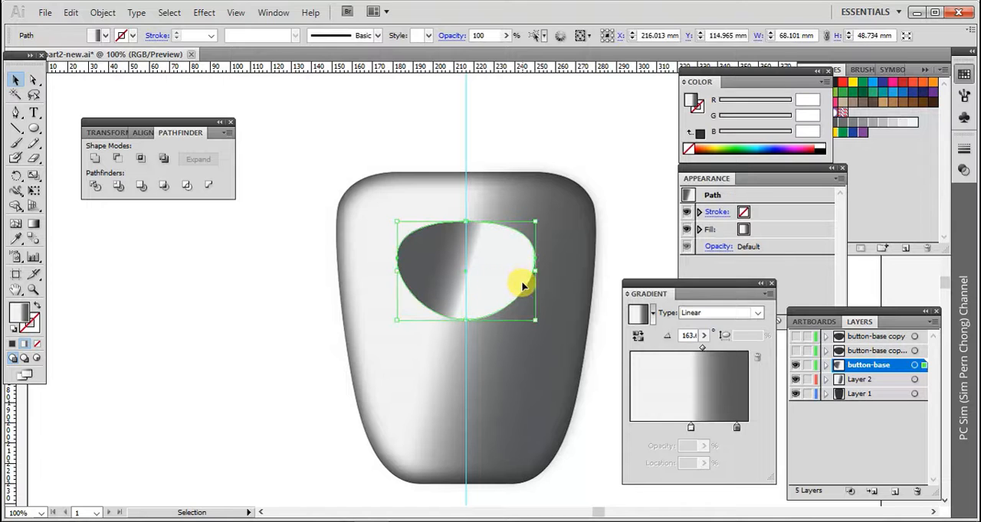
{"action": "left_click", "coordinate": [34, 223]}
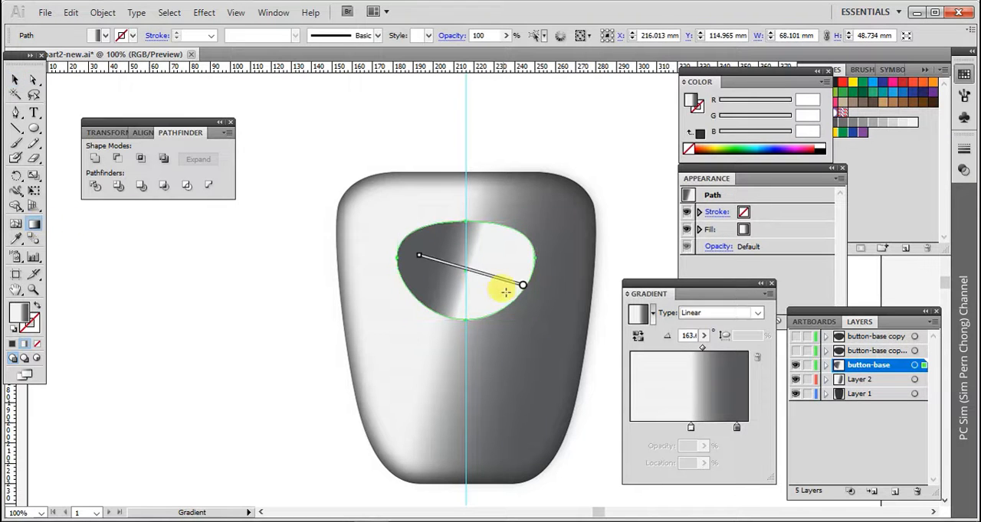
{"action": "left_click", "coordinate": [523, 287]}
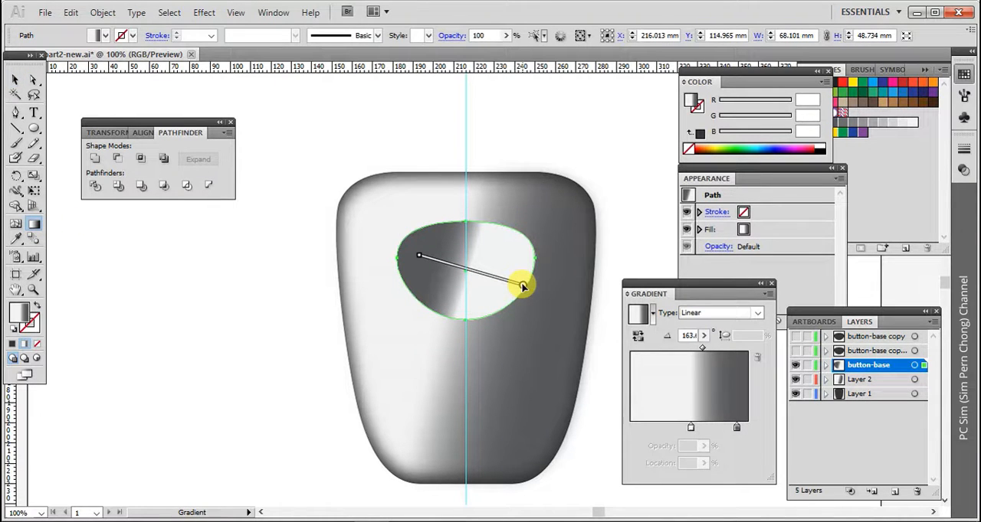
{"action": "left_click", "coordinate": [691, 429]}
{"action": "double_click", "coordinate": [690, 429]}
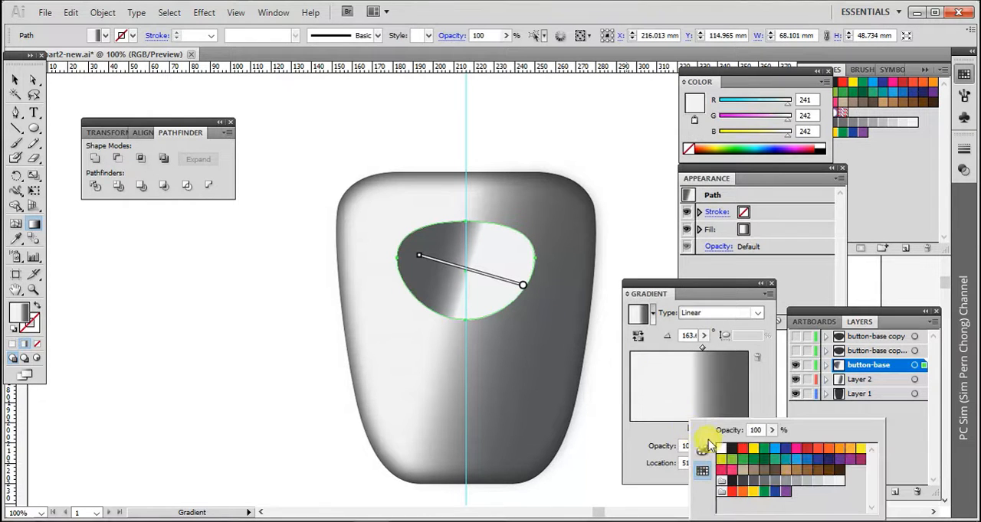
{"action": "left_click", "coordinate": [806, 482]}
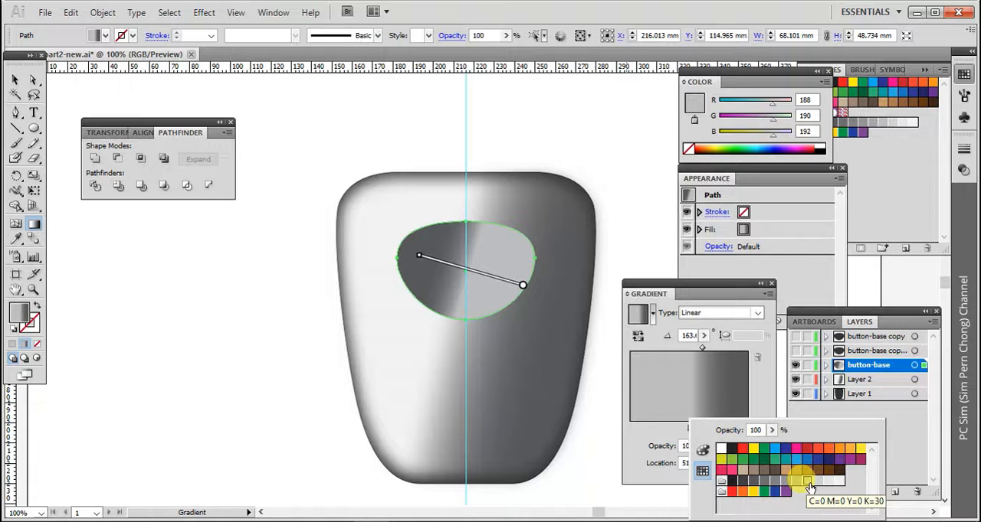
{"action": "left_click", "coordinate": [818, 481]}
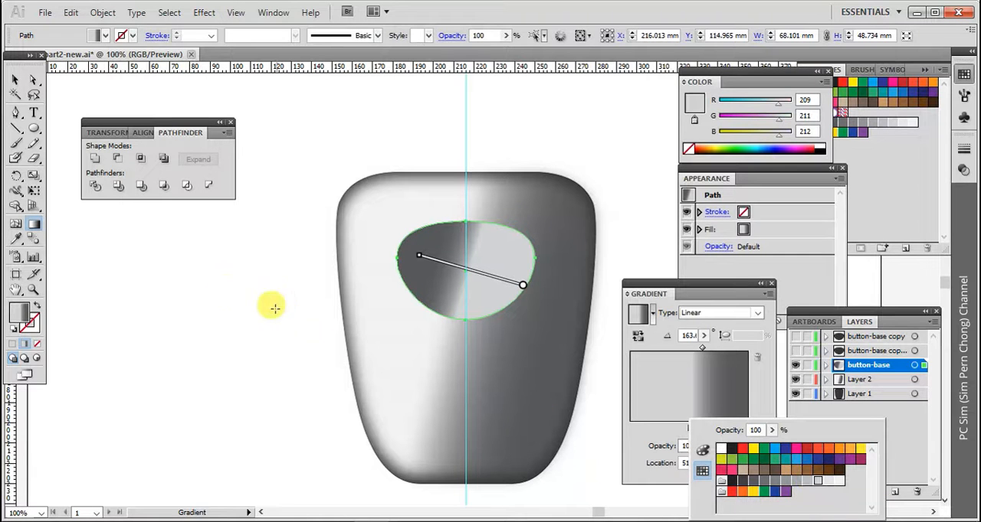
{"action": "left_click", "coordinate": [231, 291]}
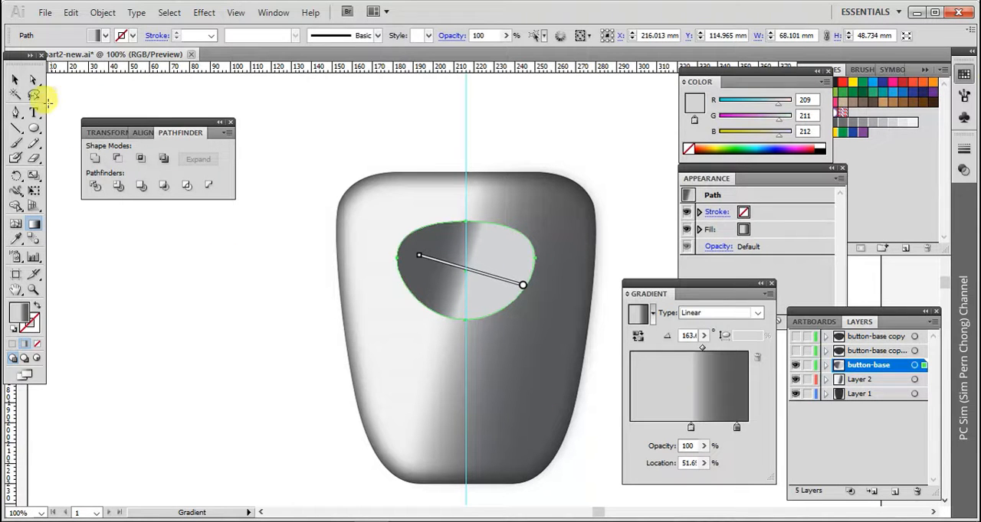
{"action": "left_click", "coordinate": [15, 79]}
{"action": "left_click", "coordinate": [218, 239]}
Apply a Gaussian Blur with a 30-pixel radius to the button-base shape
{"action": "left_click", "coordinate": [396, 260]}
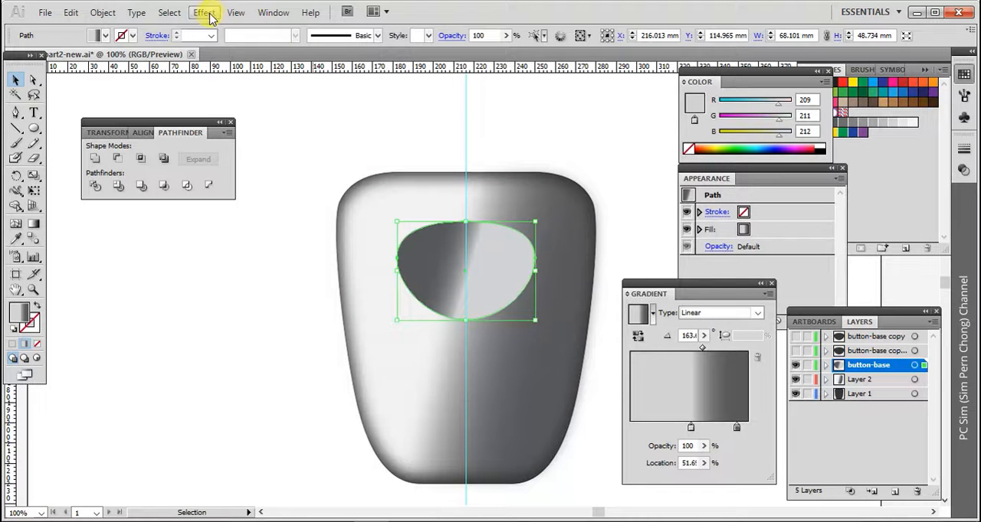
{"action": "left_click", "coordinate": [206, 14]}
{"action": "mouse_move", "coordinate": [234, 254]}
{"action": "left_click", "coordinate": [373, 257]}
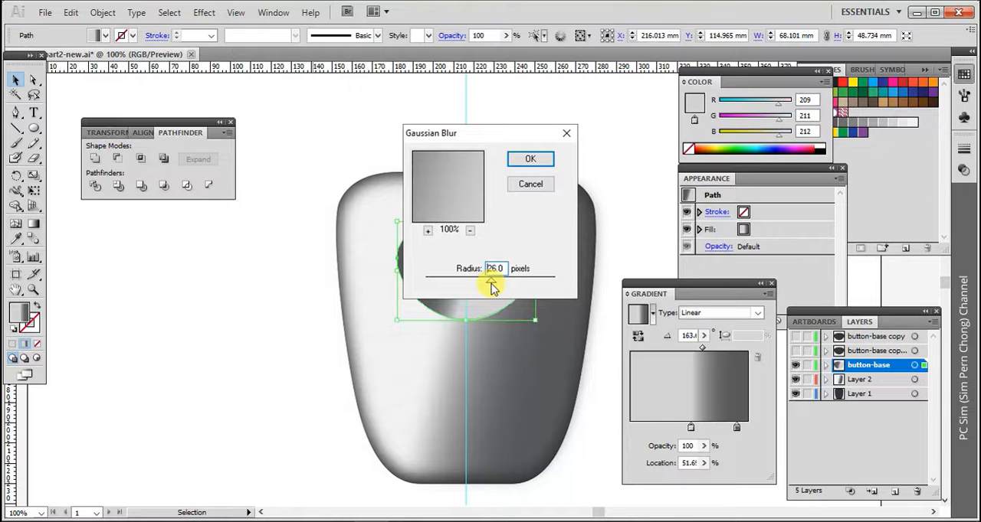
{"action": "left_click", "coordinate": [530, 159]}
{"action": "left_click", "coordinate": [356, 144]}
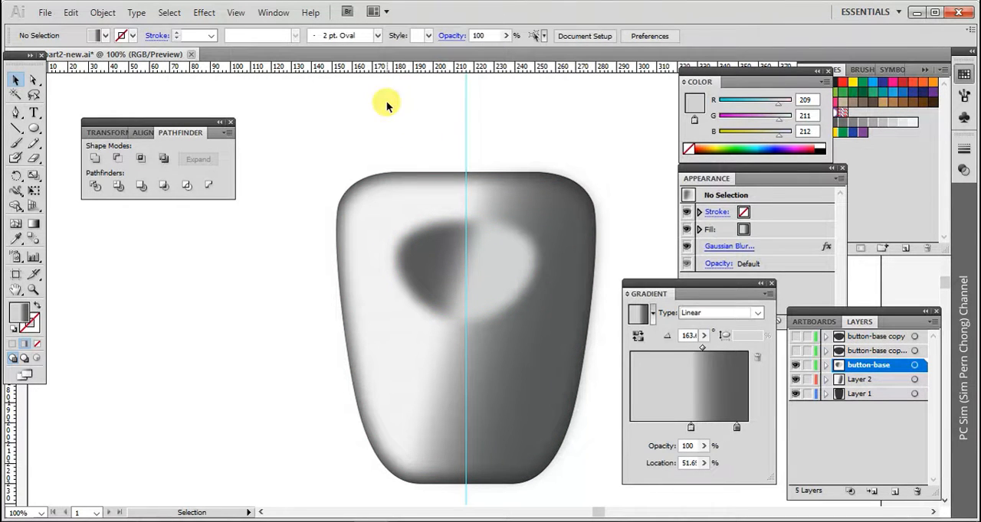
Make the topmost button-base copy layer visible while keeping the copy layer beneath it hidden
{"action": "left_click", "coordinate": [795, 352]}
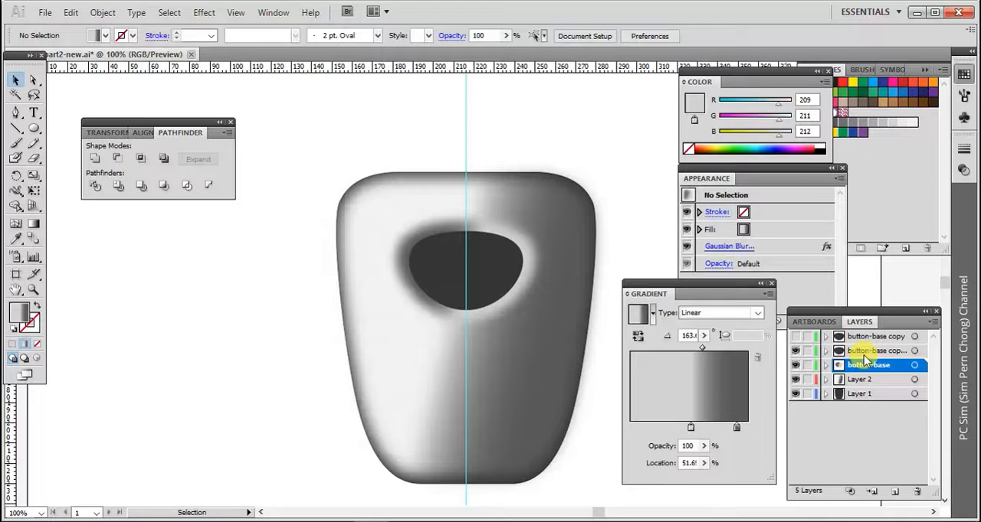
{"action": "left_click", "coordinate": [796, 351]}
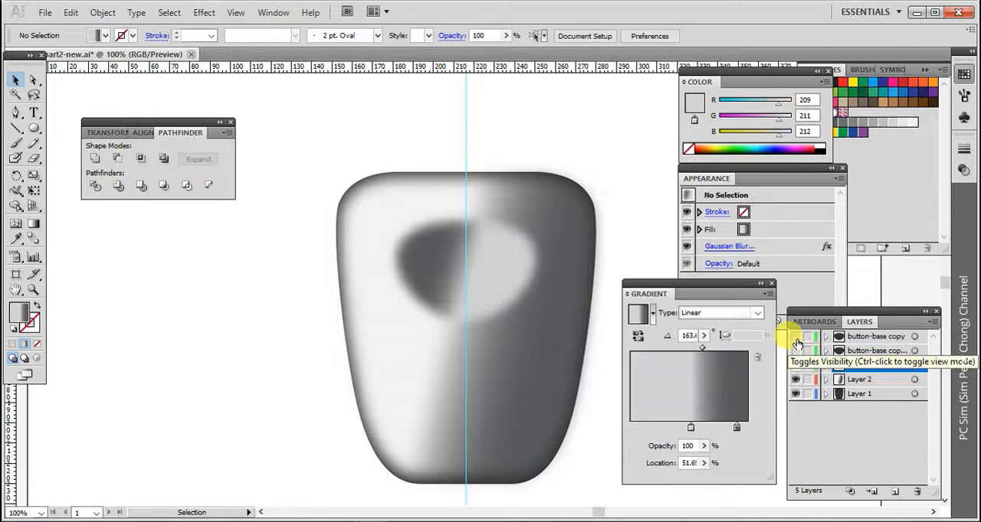
{"action": "left_click", "coordinate": [795, 338]}
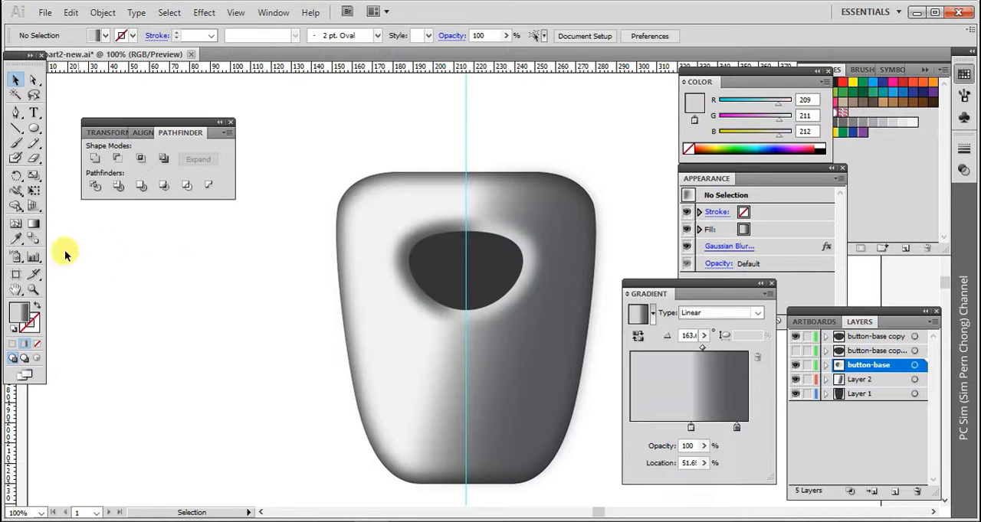
Add gradient mesh points in grey, RGB 183, 183, 183, at the upper left and lower right of the dark button shape
{"action": "left_click", "coordinate": [33, 290]}
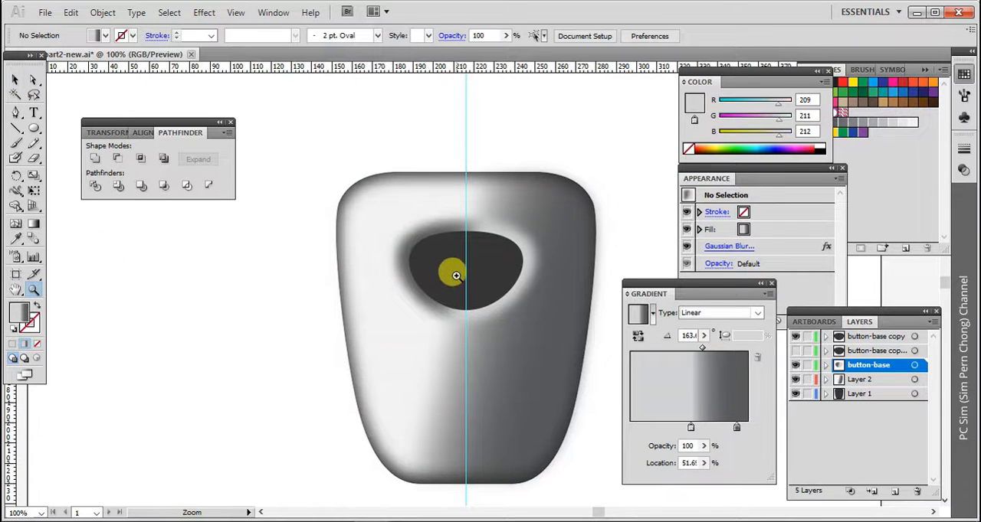
{"action": "left_click", "coordinate": [458, 269]}
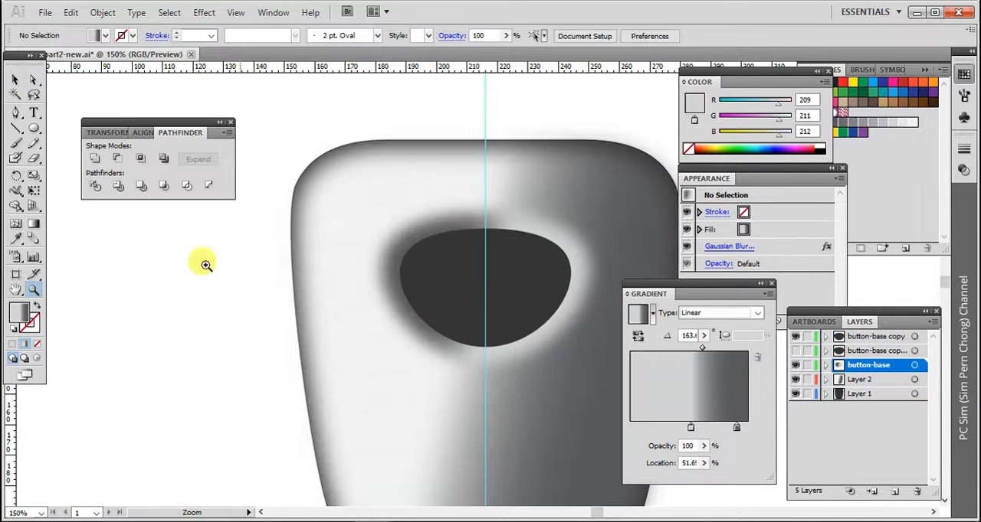
{"action": "left_click", "coordinate": [17, 226]}
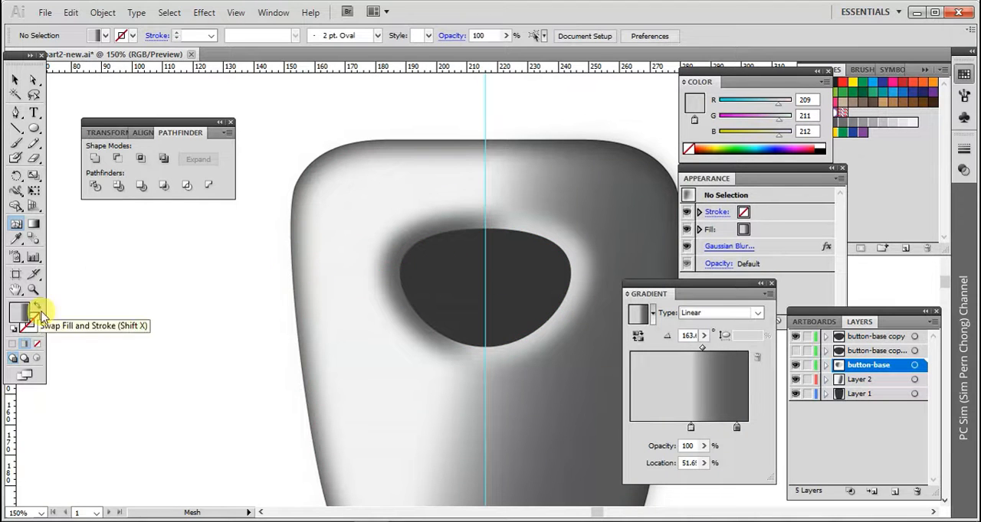
{"action": "left_click", "coordinate": [11, 330]}
{"action": "double_click", "coordinate": [19, 319]}
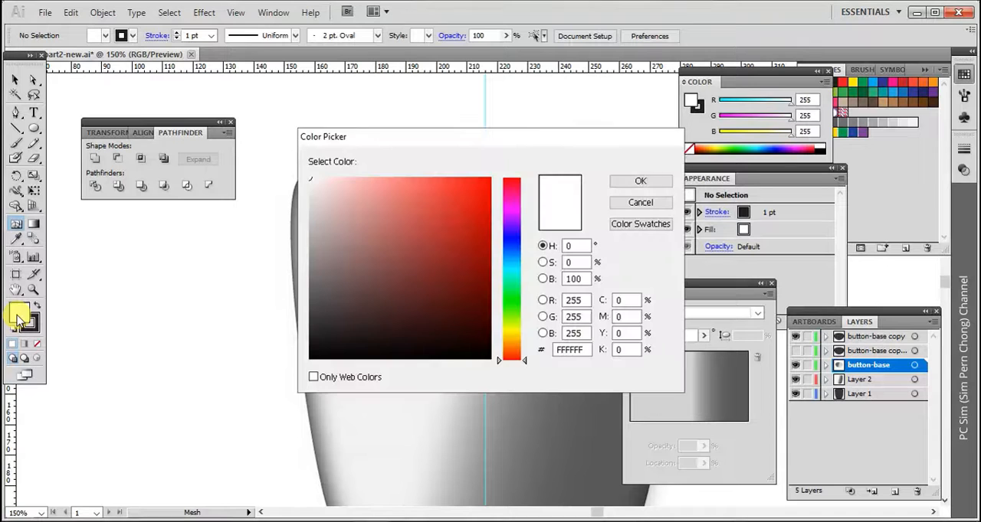
{"action": "left_click", "coordinate": [309, 228]}
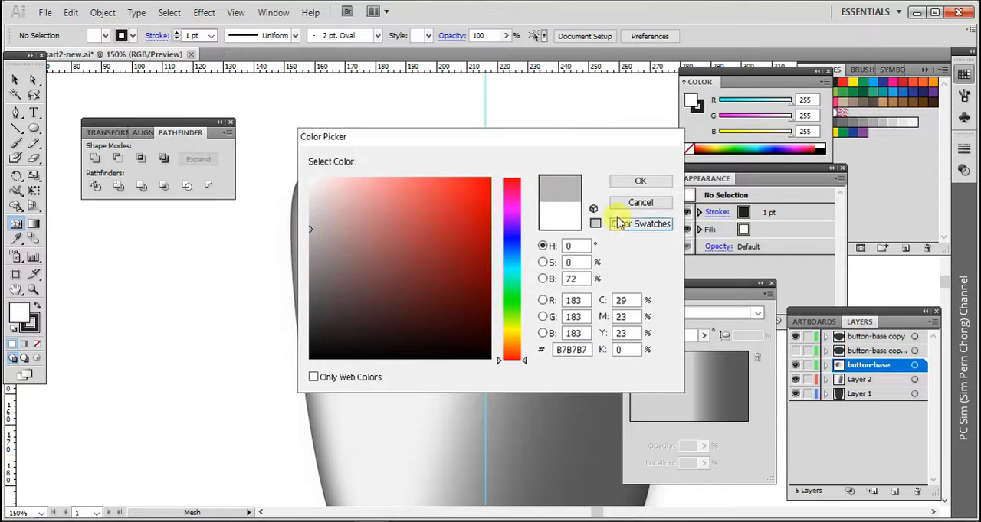
{"action": "left_click", "coordinate": [640, 181]}
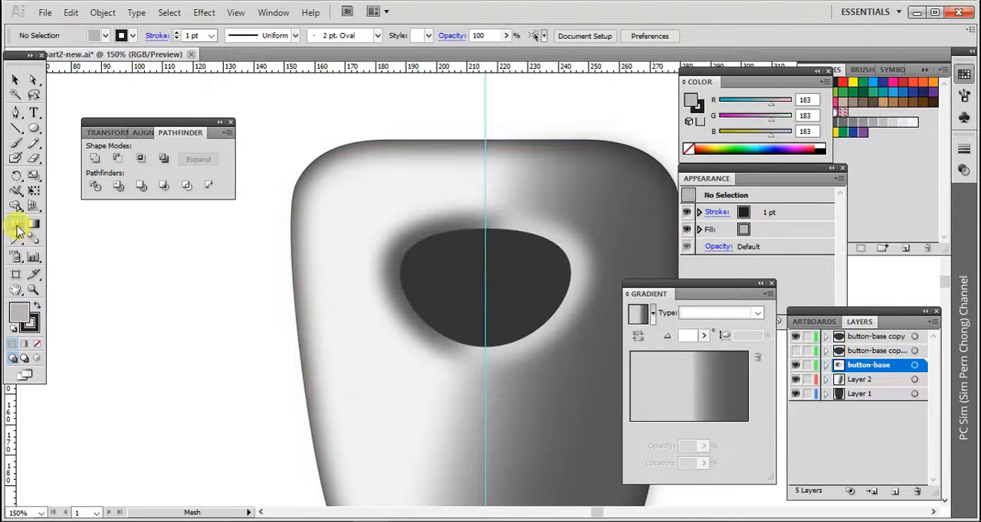
{"action": "left_click", "coordinate": [446, 268]}
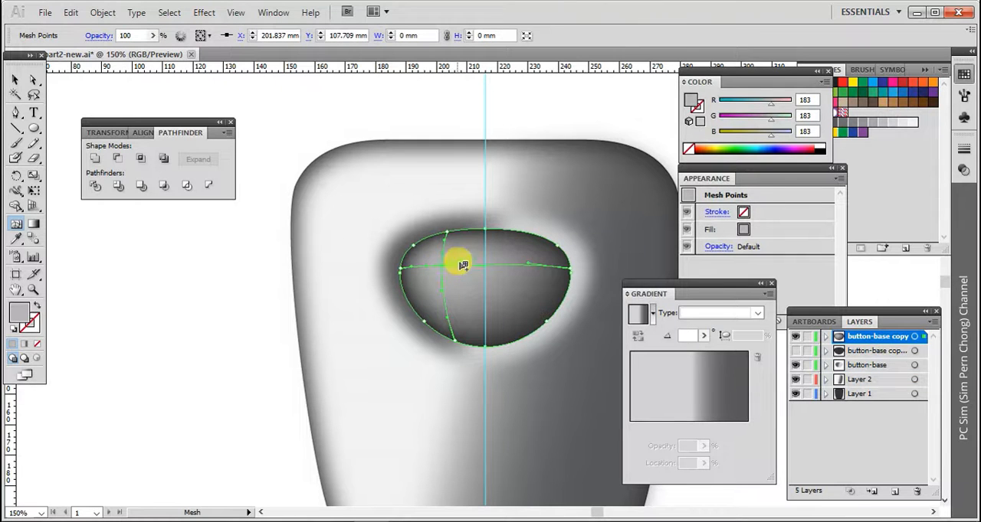
{"action": "left_click", "coordinate": [532, 307]}
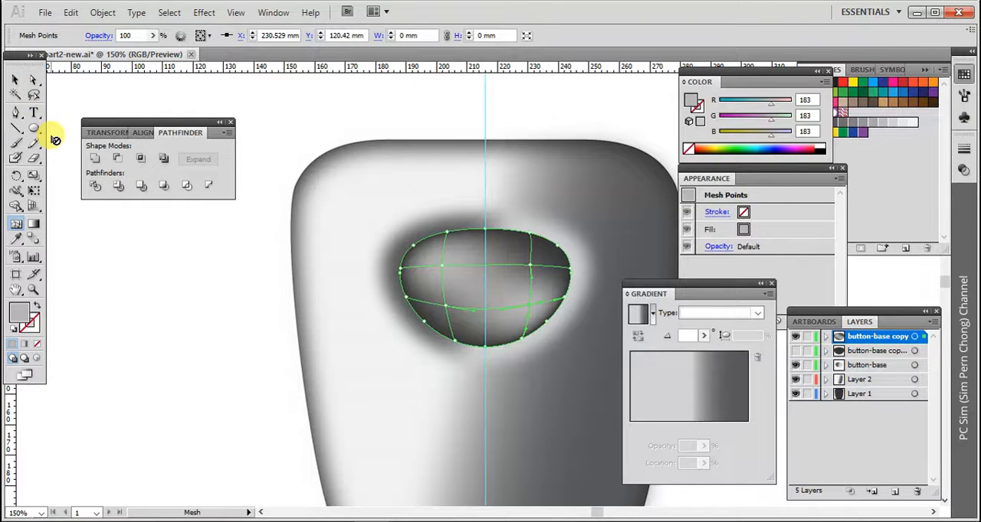
Shift the upper-right mesh point slightly to the right and recolour the lower-right mesh point to dark grey, RGB 61, 61, 61
{"action": "left_click", "coordinate": [33, 80]}
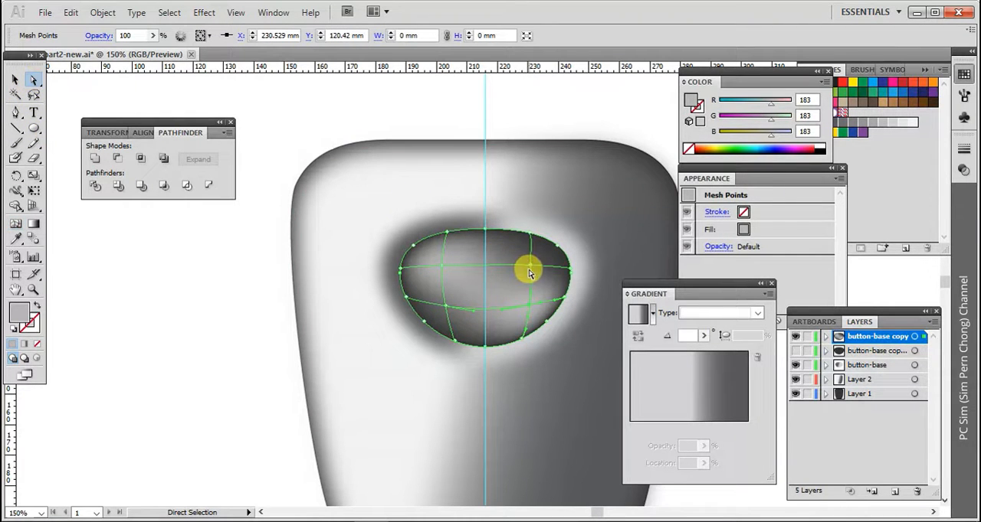
{"action": "left_click_drag", "start_coordinate": [531, 270], "coordinate": [536, 270]}
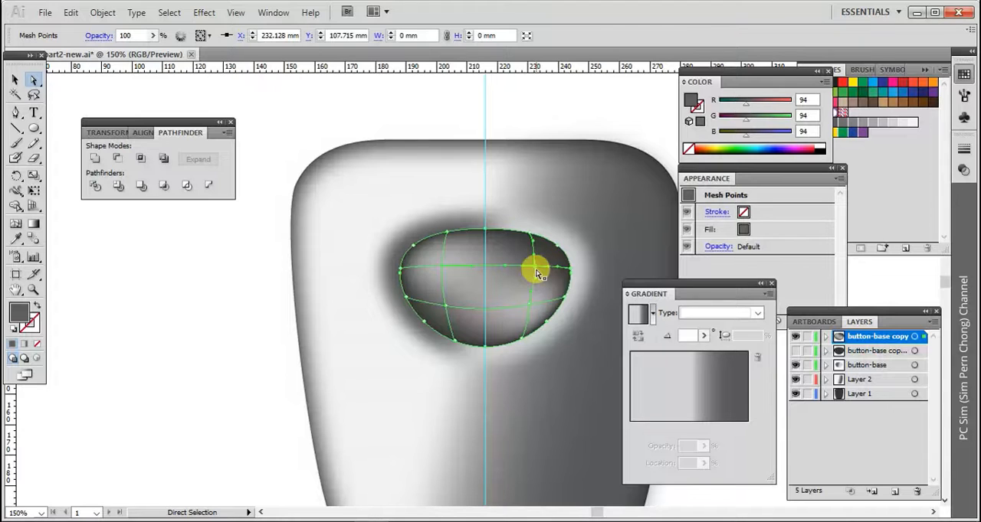
{"action": "left_click", "coordinate": [529, 308]}
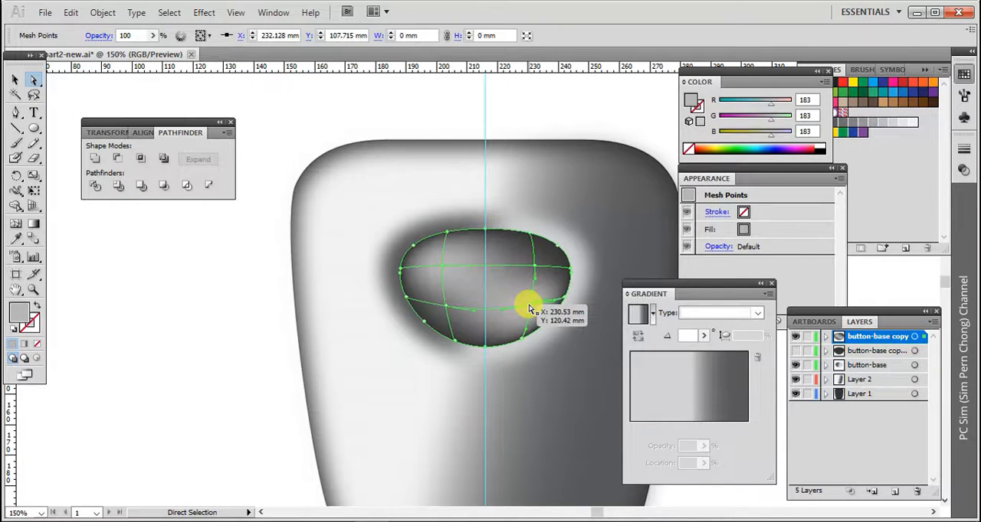
{"action": "double_click", "coordinate": [26, 314]}
{"action": "left_click", "coordinate": [307, 290]}
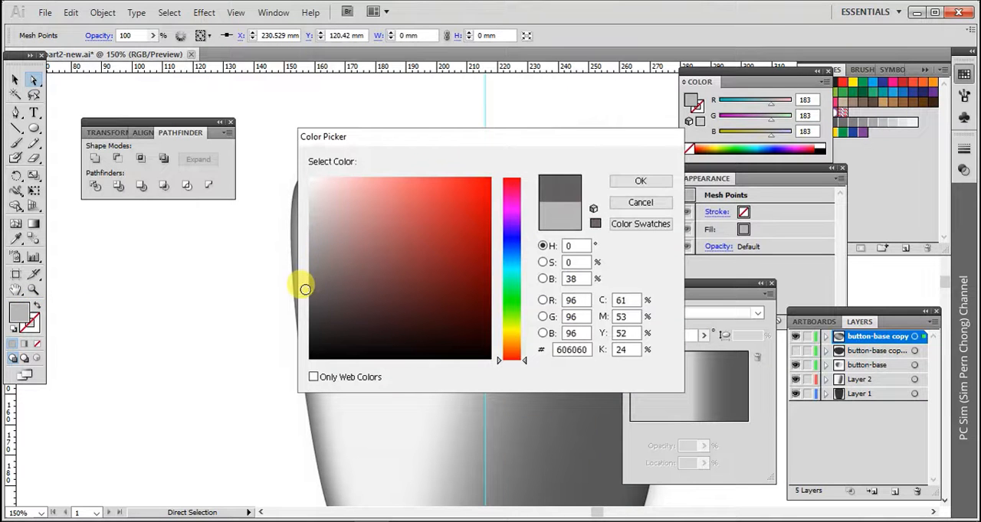
{"action": "left_click", "coordinate": [639, 181]}
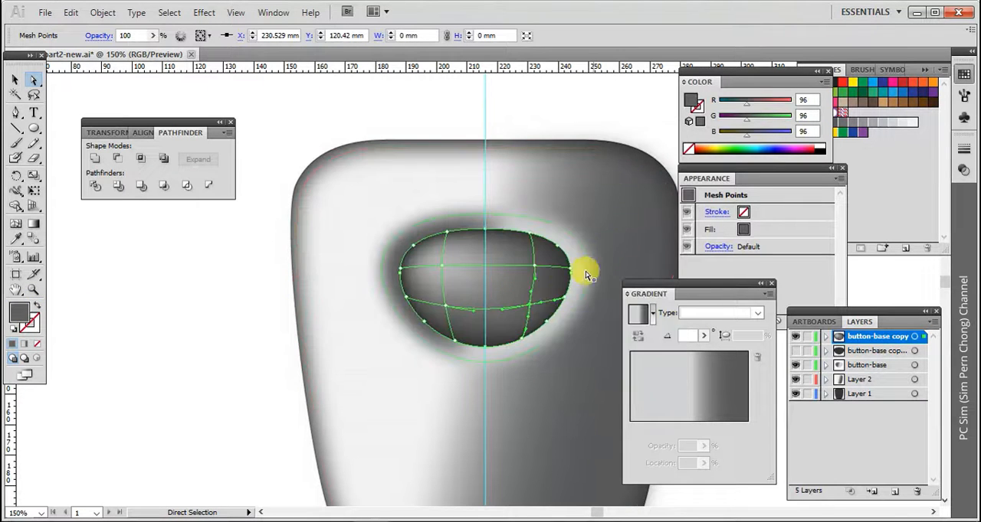
{"action": "double_click", "coordinate": [21, 314]}
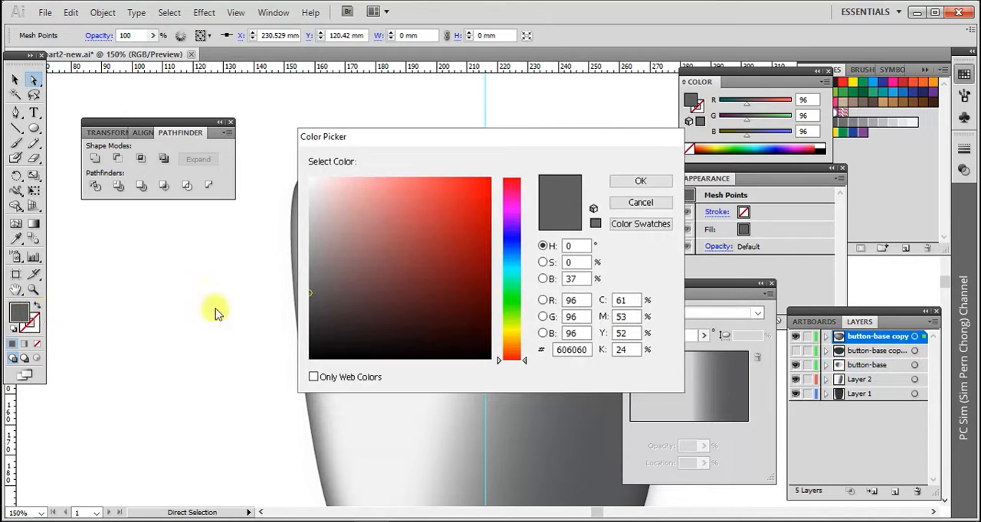
{"action": "left_click", "coordinate": [309, 317]}
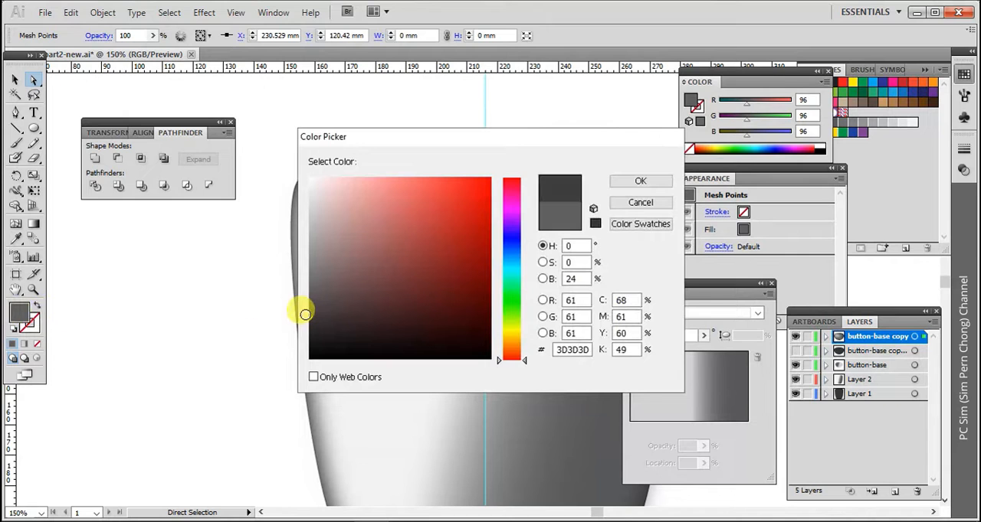
{"action": "left_click", "coordinate": [655, 183]}
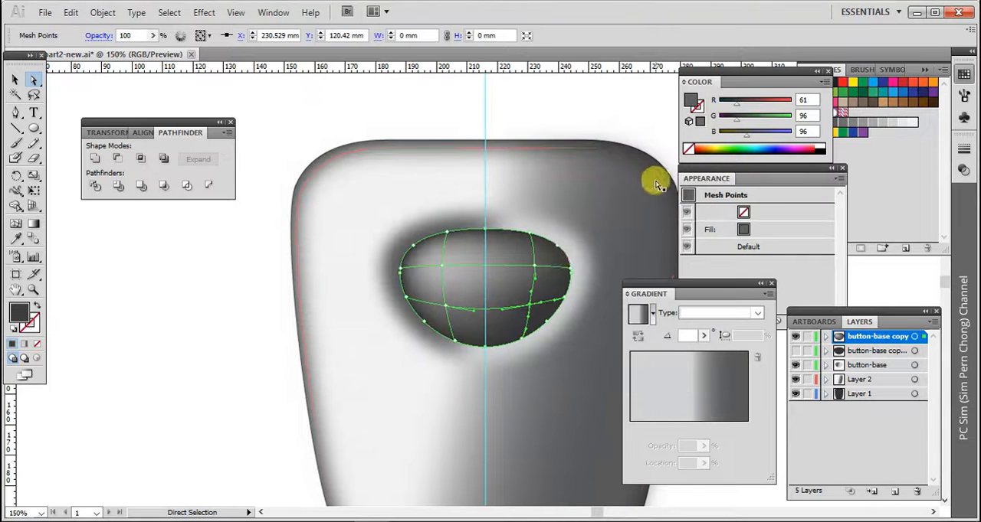
Recolour the lower-left mesh point of the button to dark grey, RGB 53, 53, 53
{"action": "left_click", "coordinate": [450, 311]}
{"action": "double_click", "coordinate": [25, 314]}
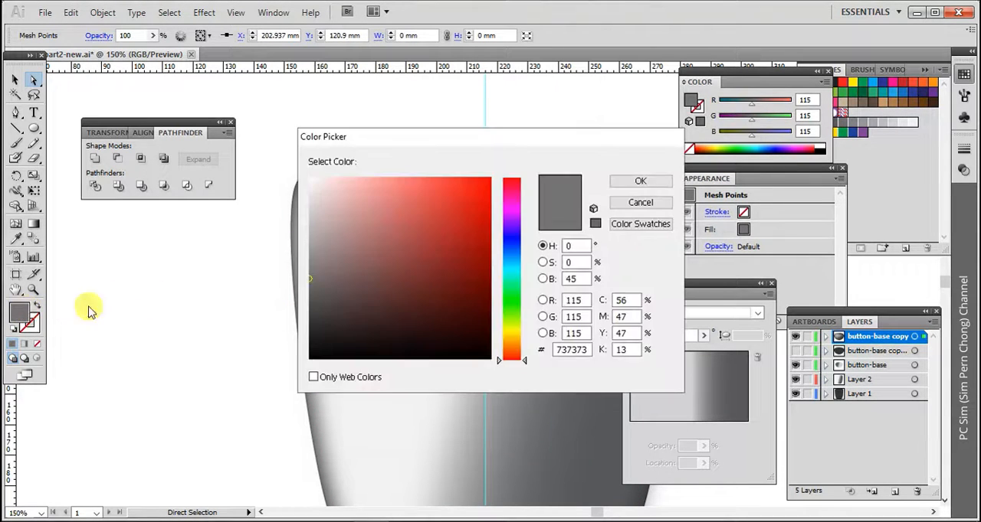
{"action": "left_click_drag", "start_coordinate": [312, 303], "coordinate": [303, 321]}
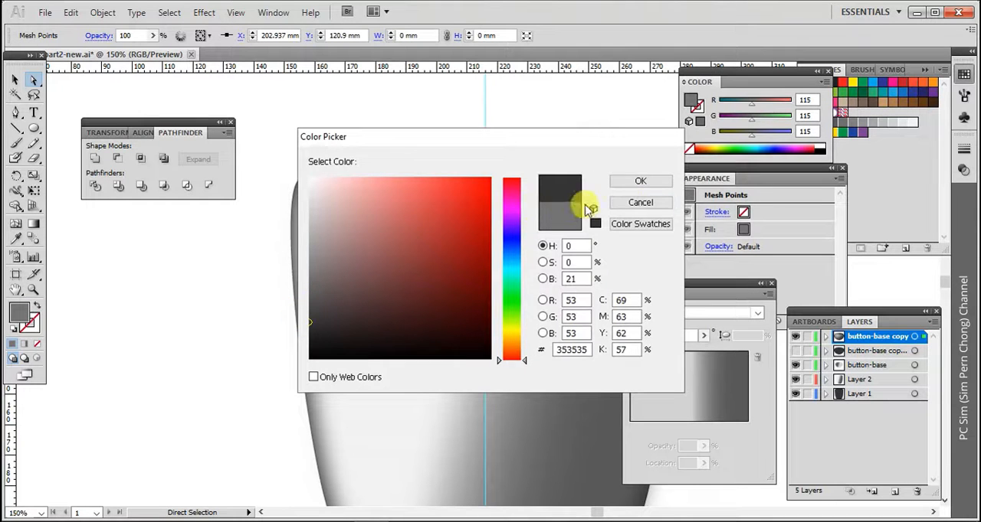
{"action": "left_click", "coordinate": [638, 183]}
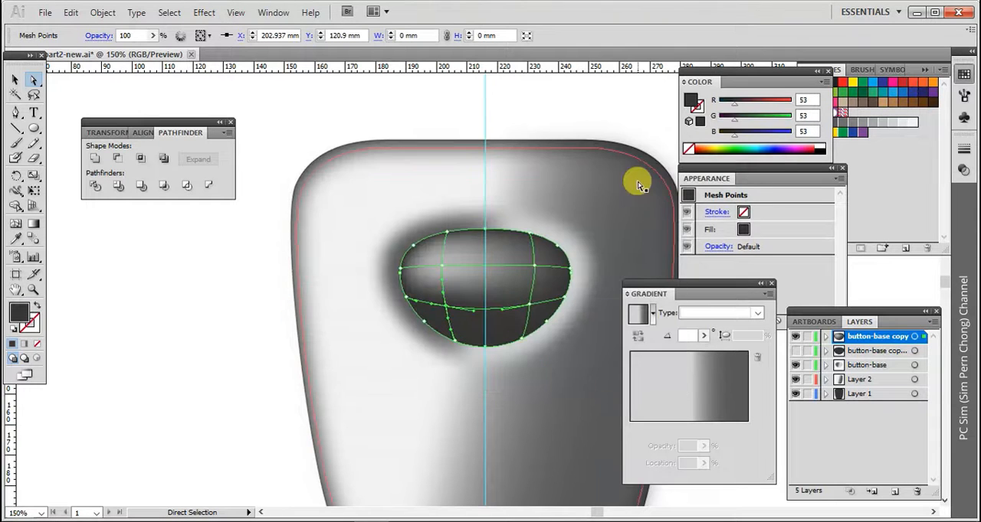
Recolour the upper-right mesh point of the button to mid grey, RGB 158, 158, 158
{"action": "left_click", "coordinate": [534, 268]}
{"action": "double_click", "coordinate": [20, 315]}
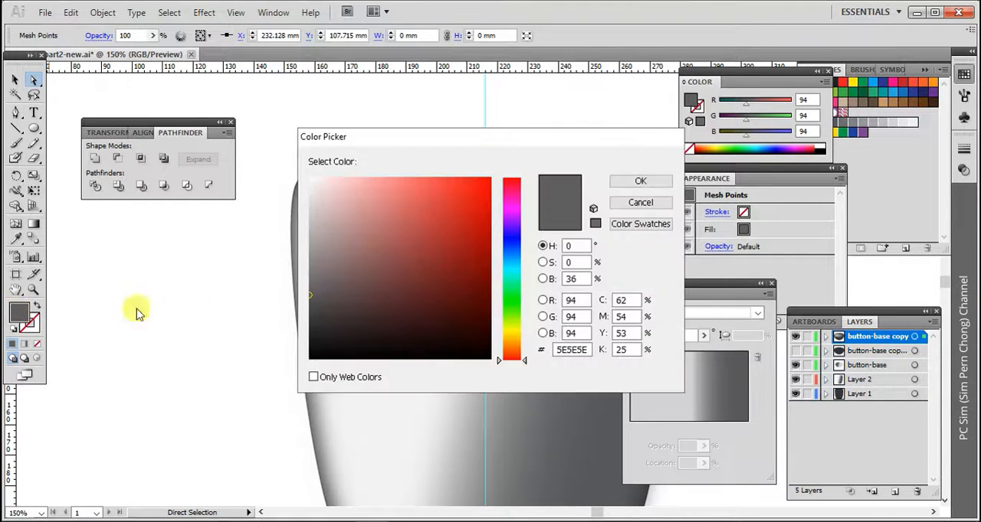
{"action": "left_click_drag", "start_coordinate": [307, 232], "coordinate": [310, 229]}
{"action": "left_click", "coordinate": [636, 187]}
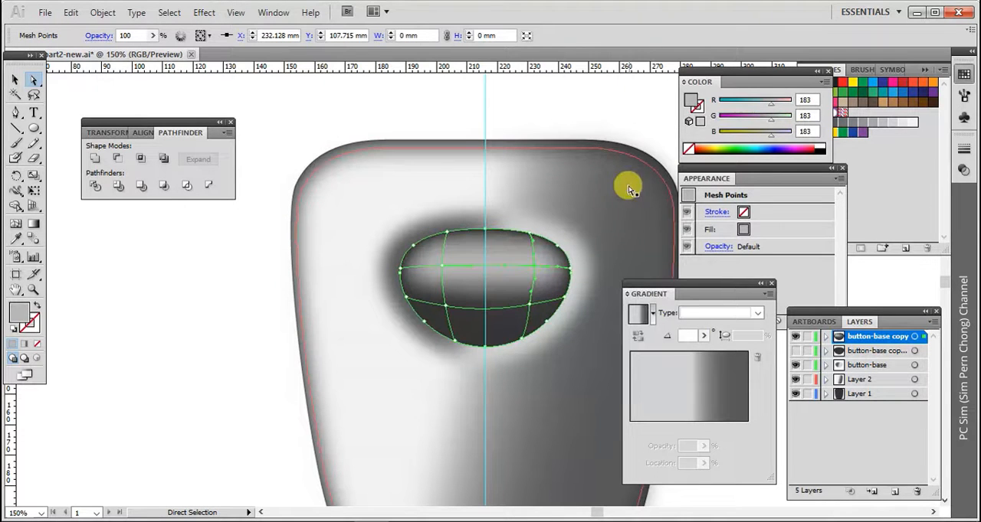
{"action": "double_click", "coordinate": [20, 315]}
{"action": "left_click", "coordinate": [309, 249]}
{"action": "left_click_drag", "start_coordinate": [309, 249], "coordinate": [307, 241]}
{"action": "left_click", "coordinate": [636, 181]}
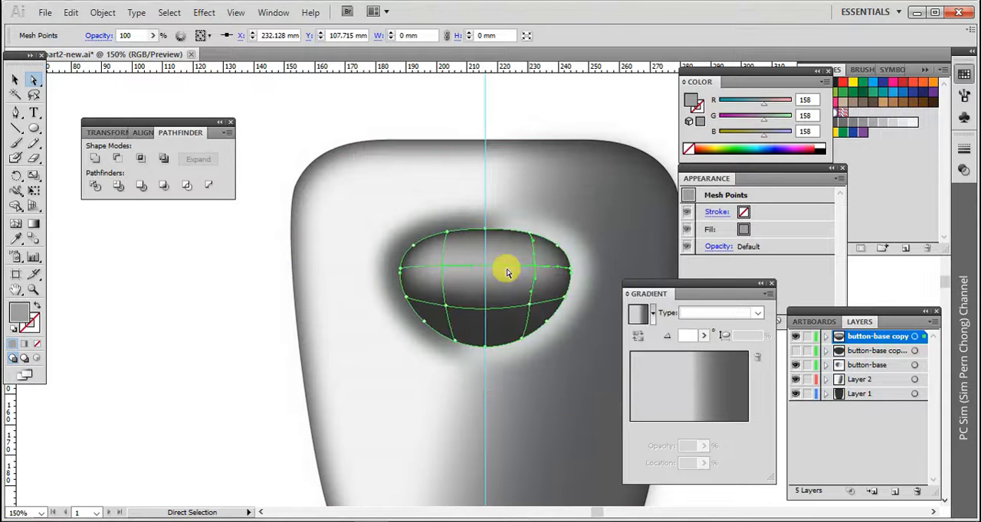
Recolour the upper-left mesh point to near-white, RGB 232, 230, 230, and deselect the mesh
{"action": "left_click", "coordinate": [441, 265]}
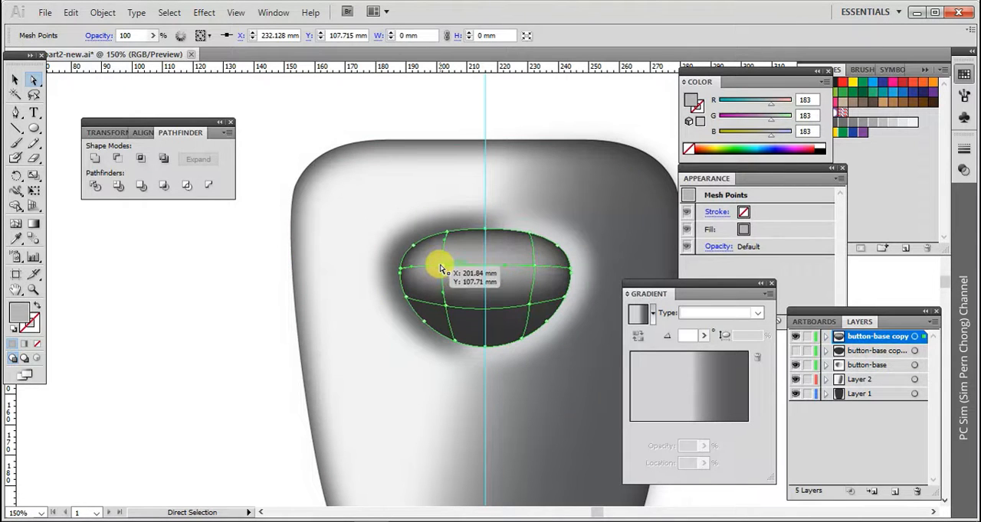
{"action": "double_click", "coordinate": [17, 315]}
{"action": "left_click_drag", "start_coordinate": [310, 201], "coordinate": [312, 192]}
{"action": "left_click", "coordinate": [636, 181]}
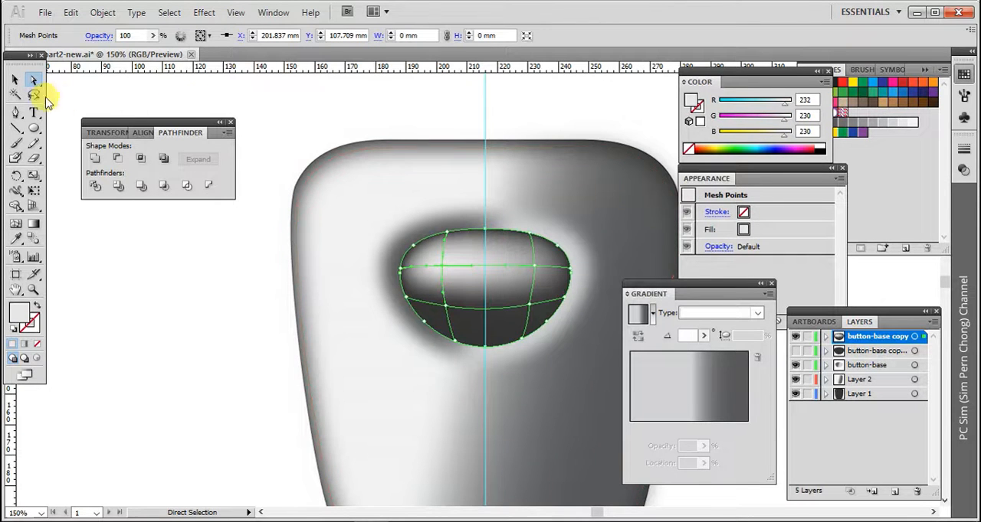
{"action": "left_click", "coordinate": [16, 81]}
{"action": "left_click", "coordinate": [222, 330]}
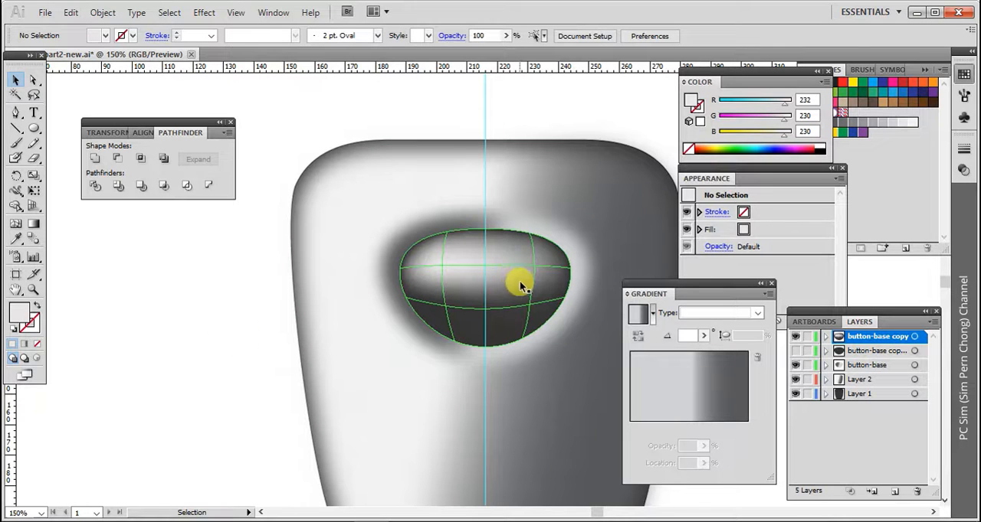
Shrink the mesh shape about its centre to about 51 × 35 mm and show the dark button-base copy layer beneath it
{"action": "left_click", "coordinate": [425, 278]}
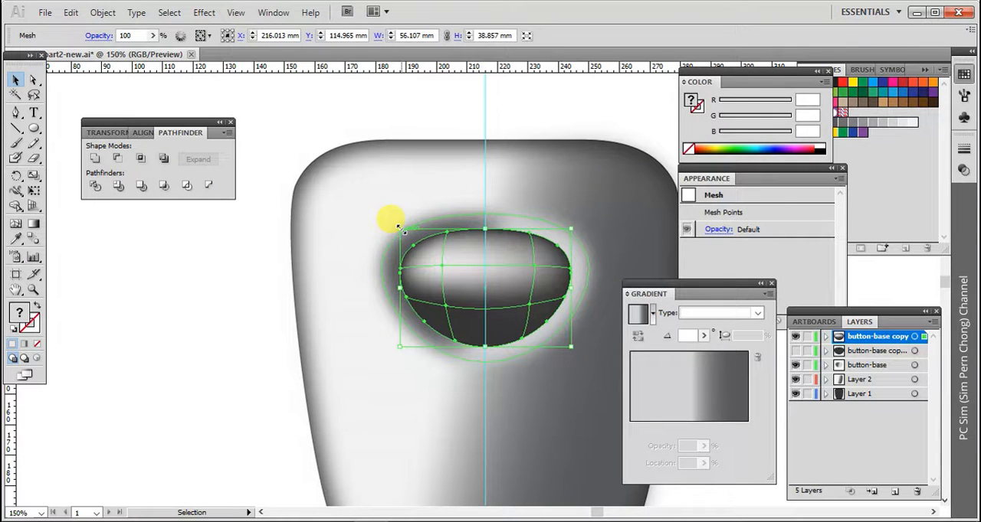
{"action": "left_click_drag", "start_coordinate": [399, 228], "coordinate": [406, 237]}
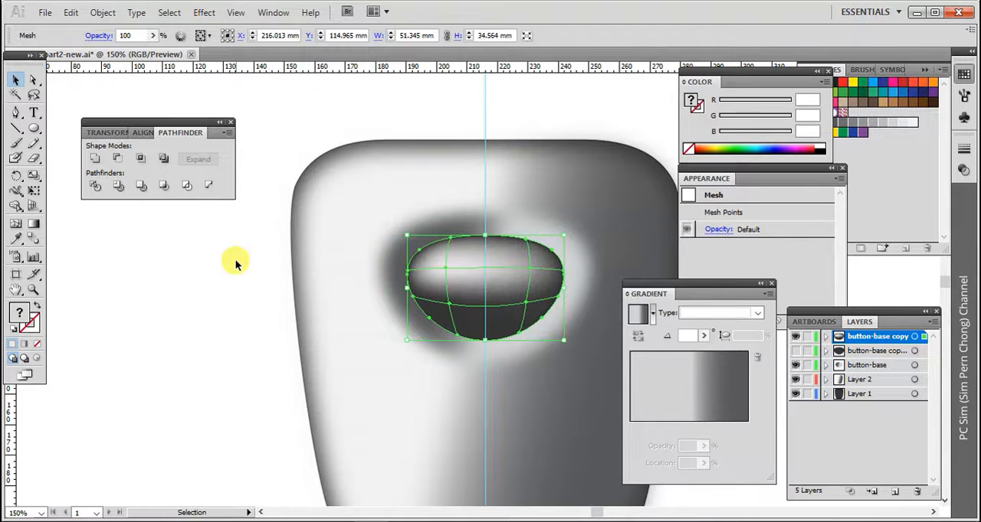
{"action": "left_click", "coordinate": [795, 351]}
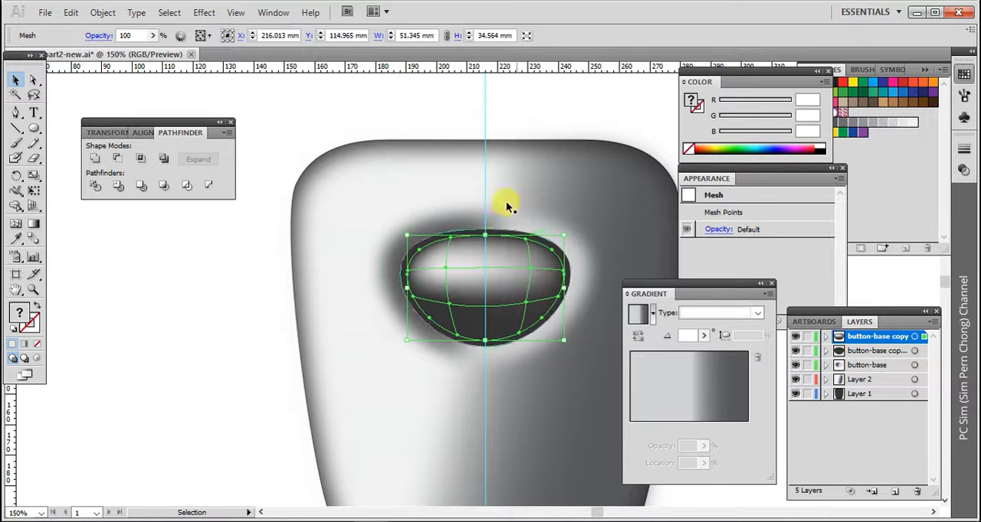
Apply a Gaussian Blur with a 5.6-pixel radius to the mesh shape and deselect it
{"action": "left_click", "coordinate": [204, 13]}
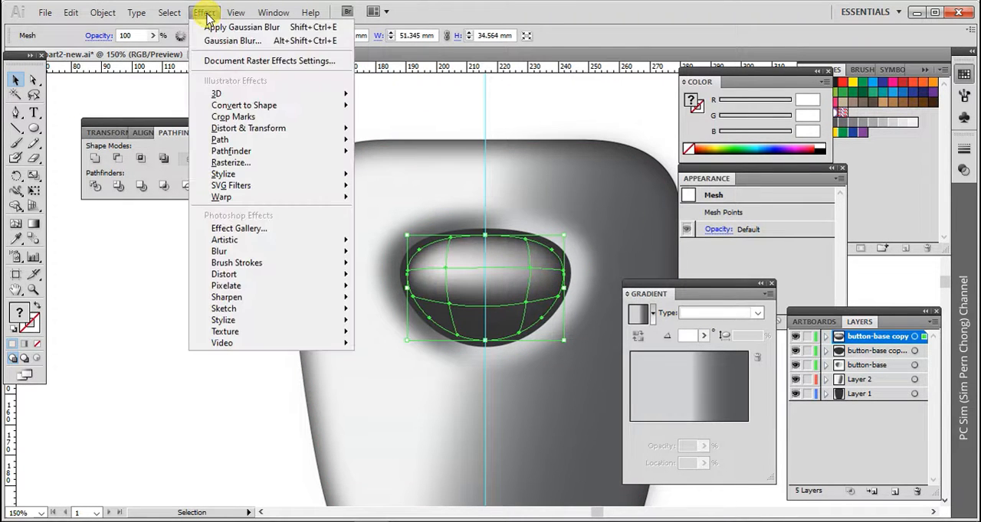
{"action": "mouse_move", "coordinate": [248, 253]}
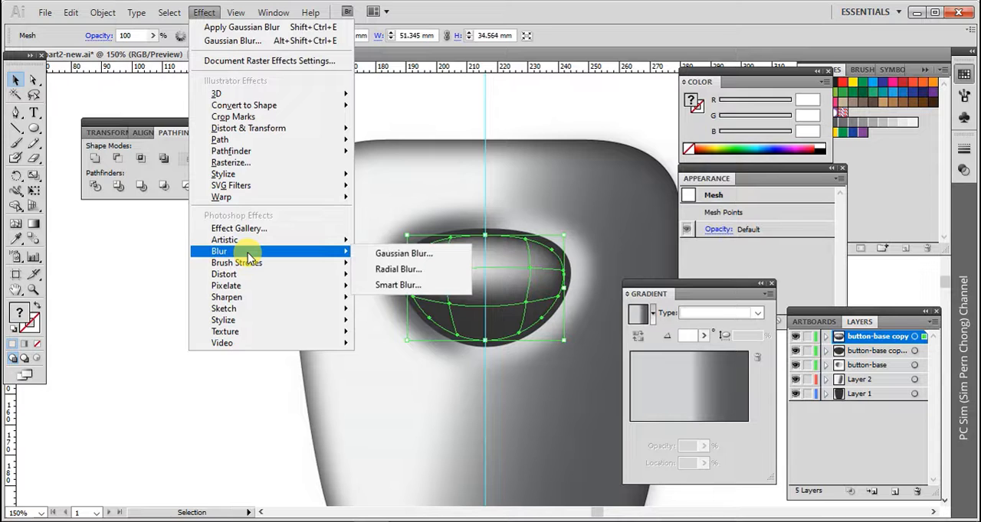
{"action": "left_click", "coordinate": [385, 253]}
{"action": "left_click_drag", "start_coordinate": [473, 135], "coordinate": [260, 180]}
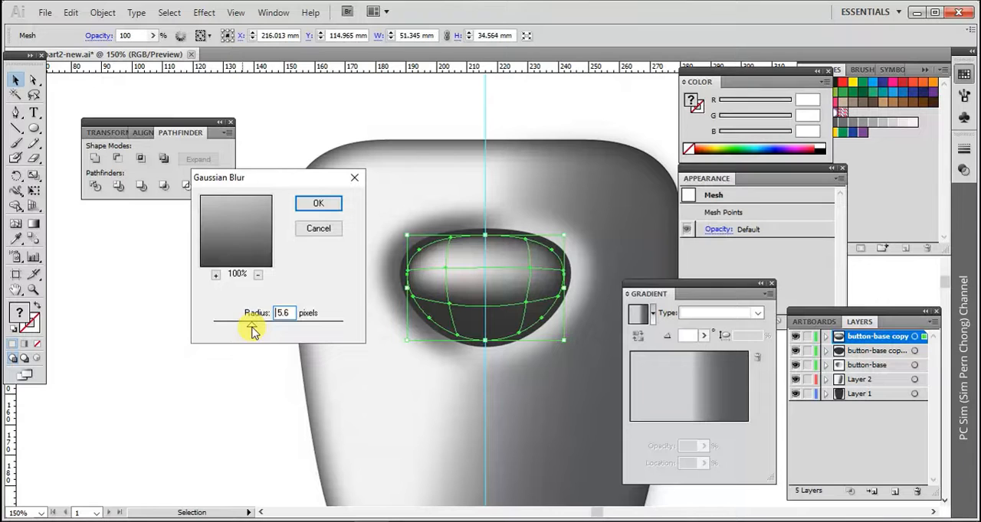
{"action": "left_click", "coordinate": [318, 203]}
{"action": "left_click", "coordinate": [216, 266]}
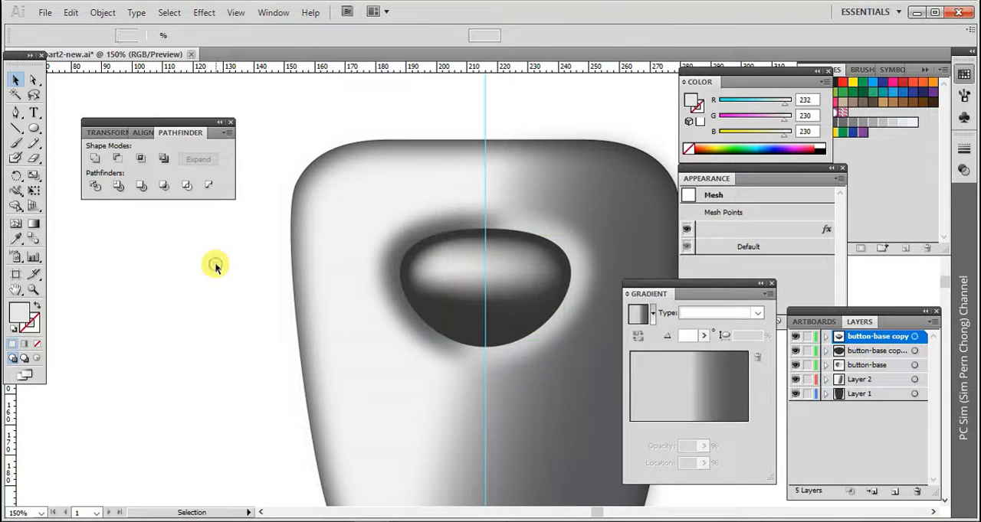
Shrink the dark button-base copy about its centre to about 54 × 38 mm, hiding the mesh layer while resizing, and deselect it
{"action": "left_click", "coordinate": [443, 272]}
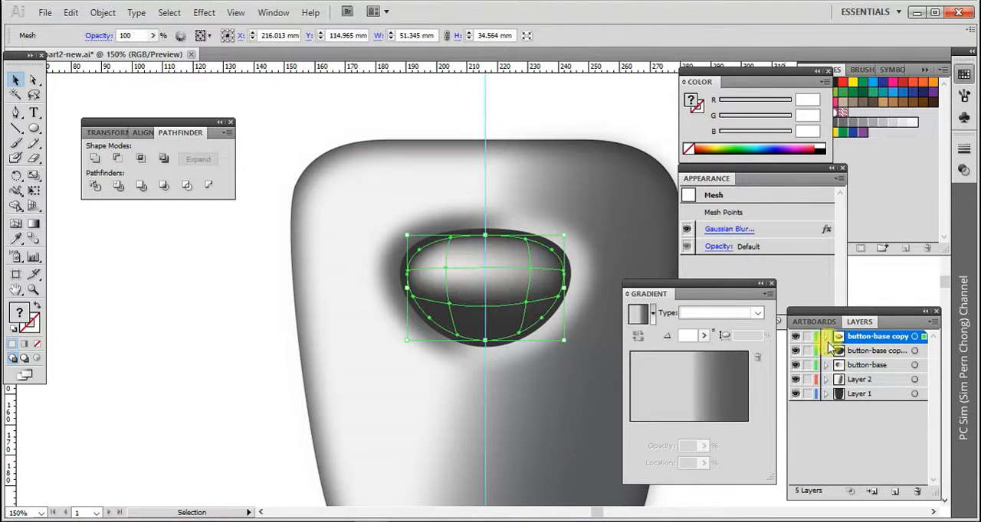
{"action": "left_click", "coordinate": [867, 352]}
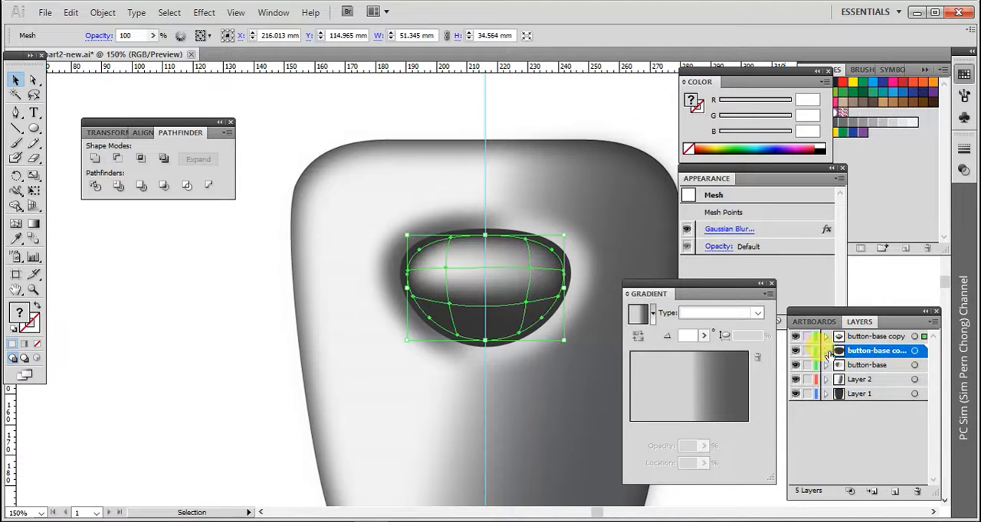
{"action": "left_click", "coordinate": [782, 334]}
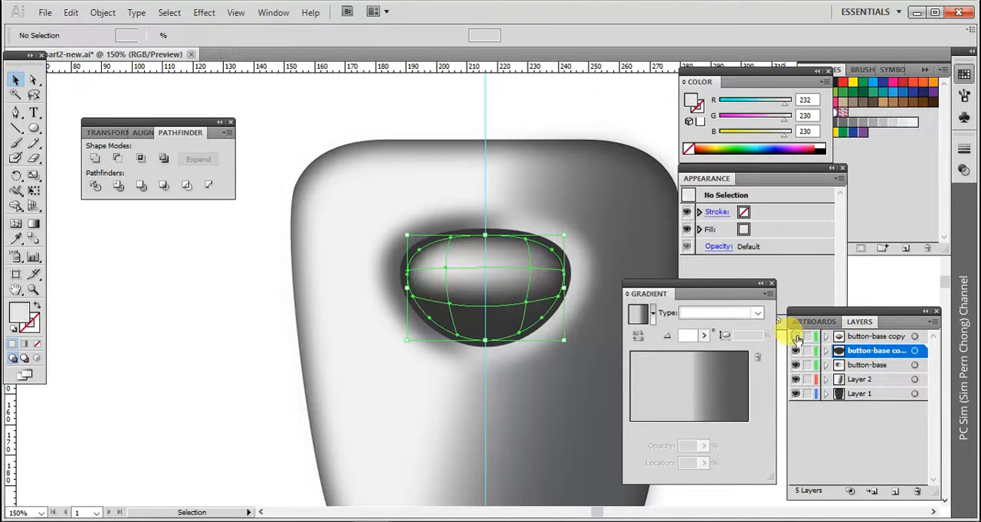
{"action": "left_click", "coordinate": [438, 285]}
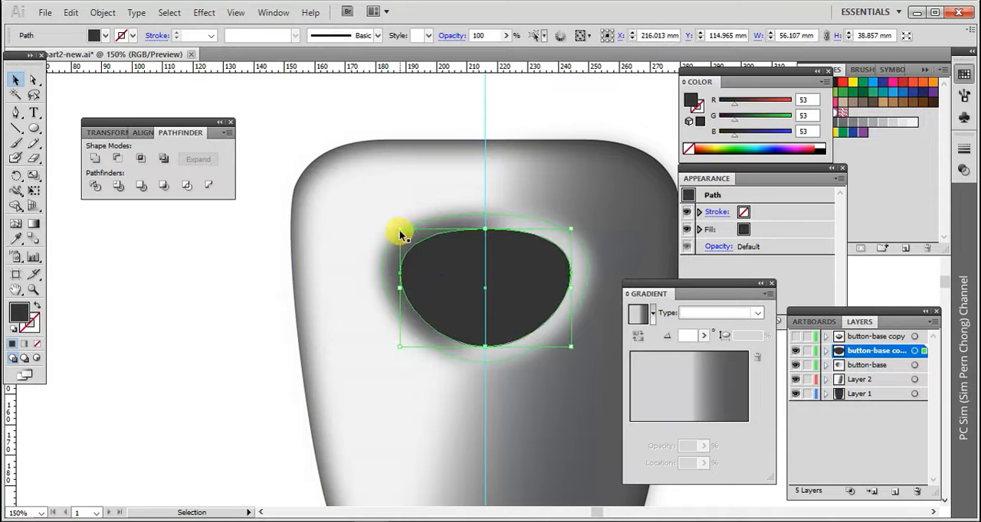
{"action": "left_click_drag", "start_coordinate": [398, 227], "coordinate": [405, 230]}
{"action": "left_click", "coordinate": [794, 337]}
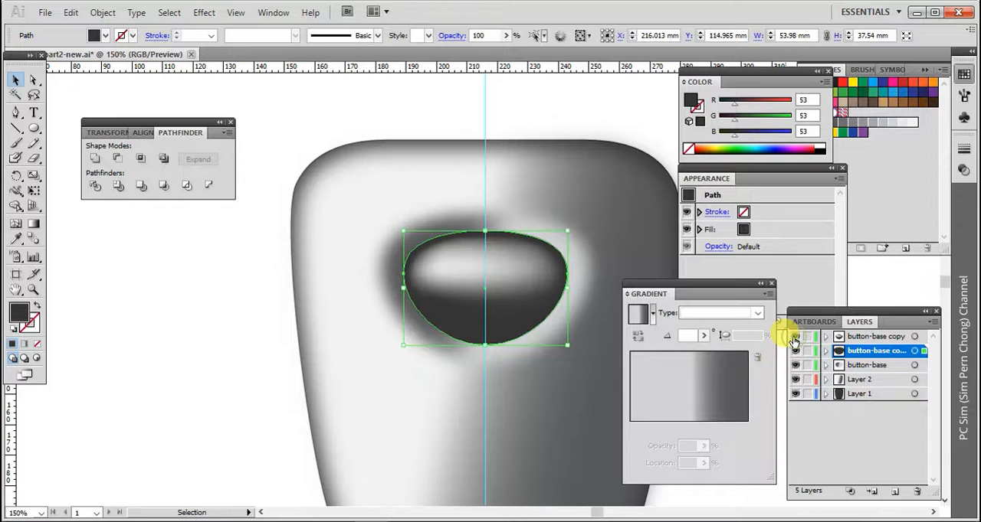
{"action": "left_click", "coordinate": [206, 277]}
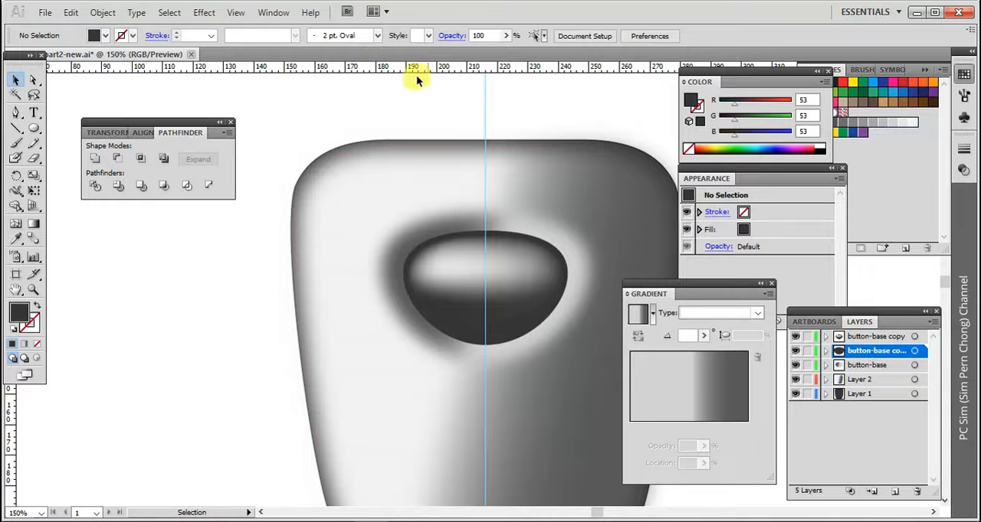
{"action": "left_click", "coordinate": [208, 13]}
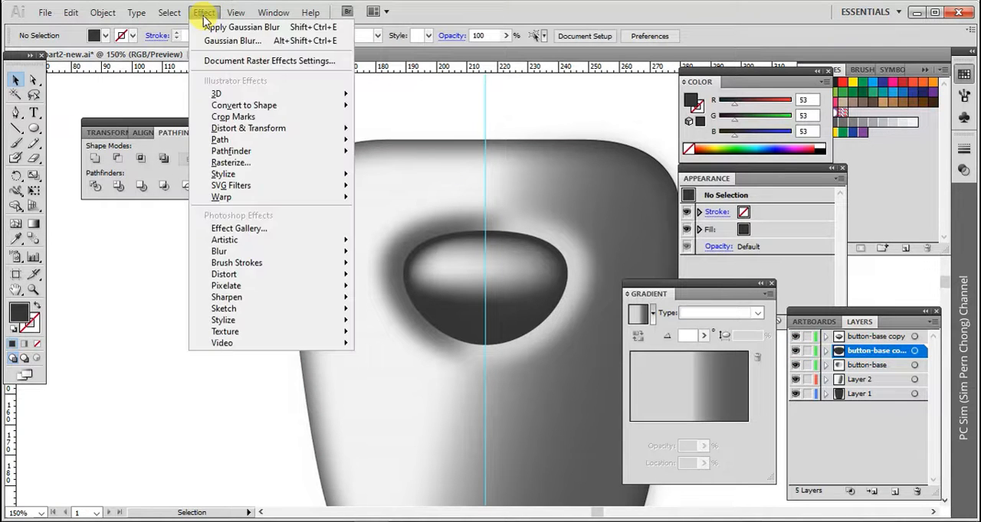
{"action": "mouse_move", "coordinate": [221, 257]}
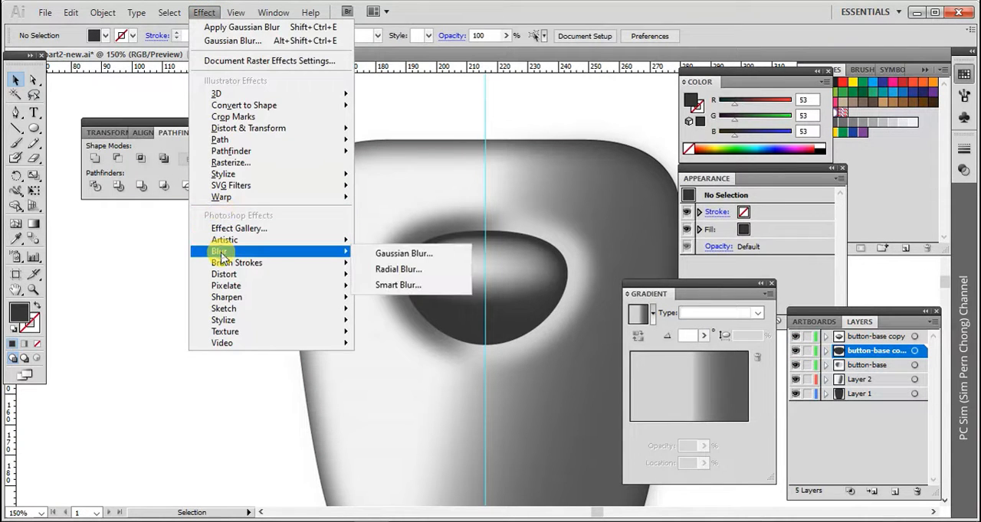
{"action": "left_click", "coordinate": [375, 256]}
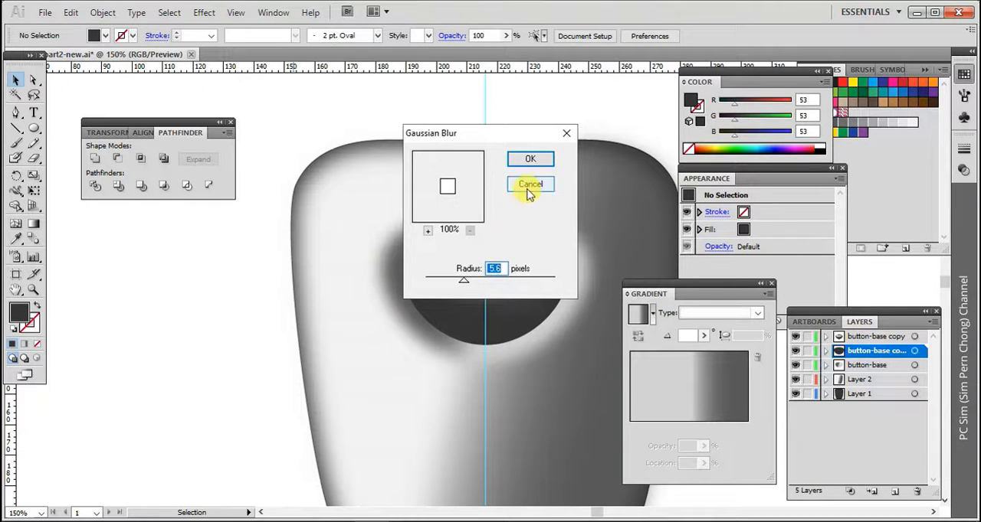
{"action": "left_click", "coordinate": [529, 184]}
Apply a Gaussian Blur with a 2.7-pixel radius to the whole dark button-base copy layer and deselect it
{"action": "left_click", "coordinate": [407, 261]}
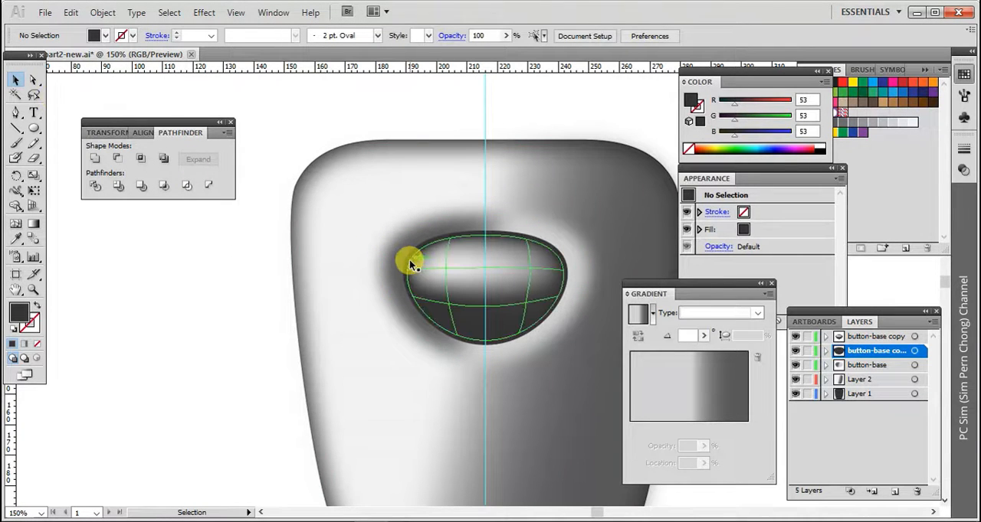
{"action": "left_click", "coordinate": [914, 351]}
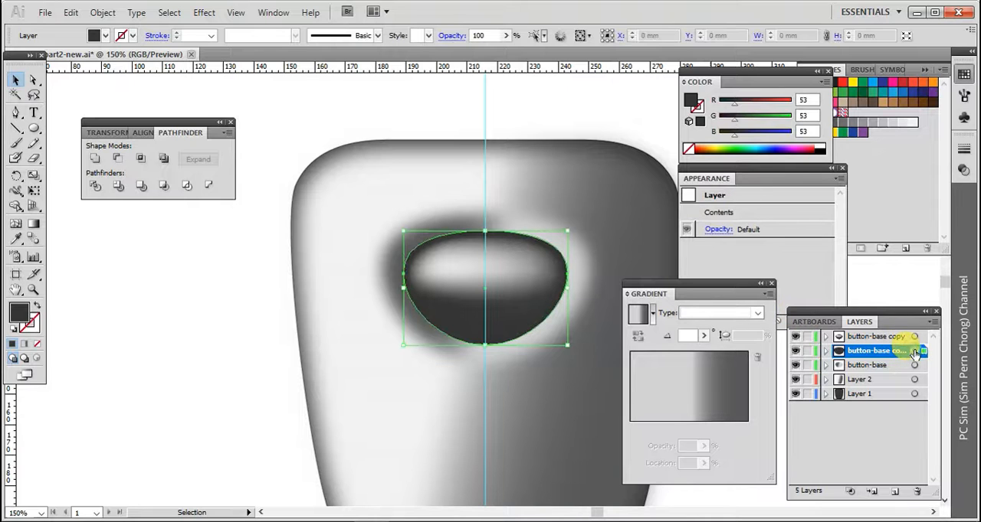
{"action": "left_click", "coordinate": [213, 13]}
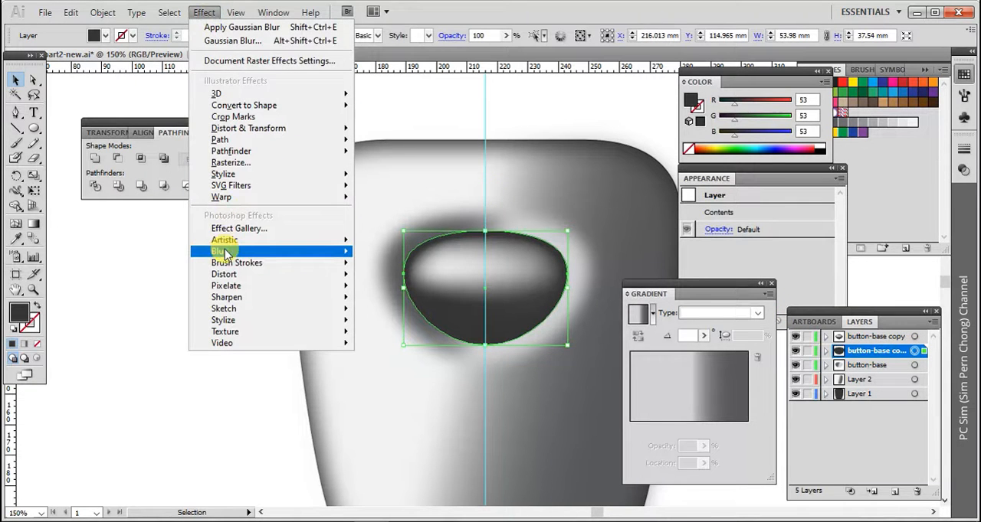
{"action": "mouse_move", "coordinate": [233, 253]}
{"action": "left_click", "coordinate": [379, 255]}
{"action": "left_click_drag", "start_coordinate": [466, 278], "coordinate": [445, 280]}
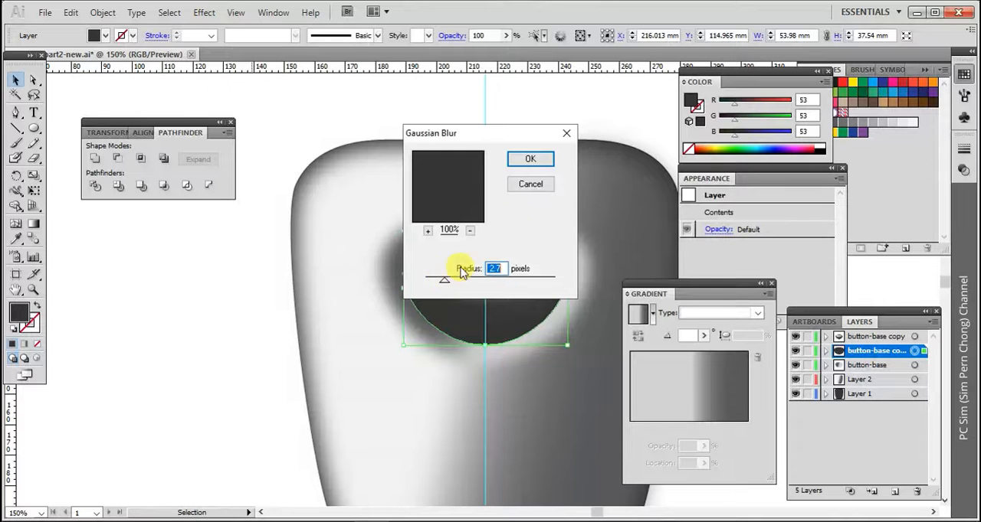
{"action": "left_click", "coordinate": [530, 158]}
{"action": "left_click", "coordinate": [227, 252]}
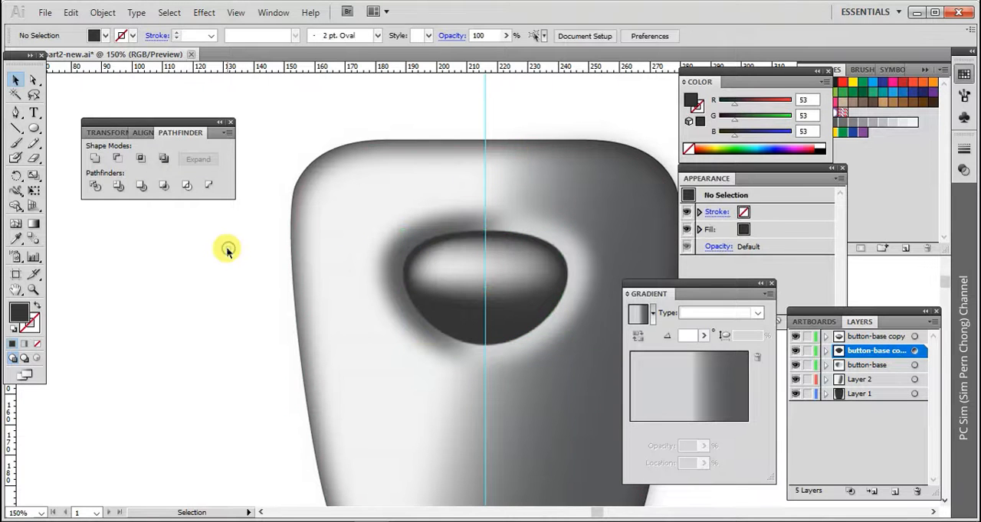